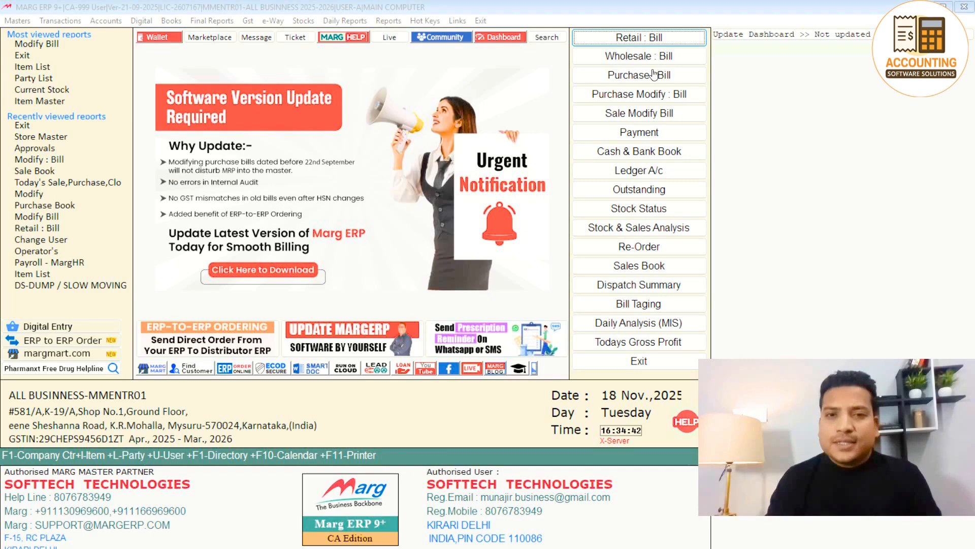
Start a wholesale sale bill, browse the party ledgers and begin a new ledger.
{"action": "left_click", "coordinate": [645, 57]}
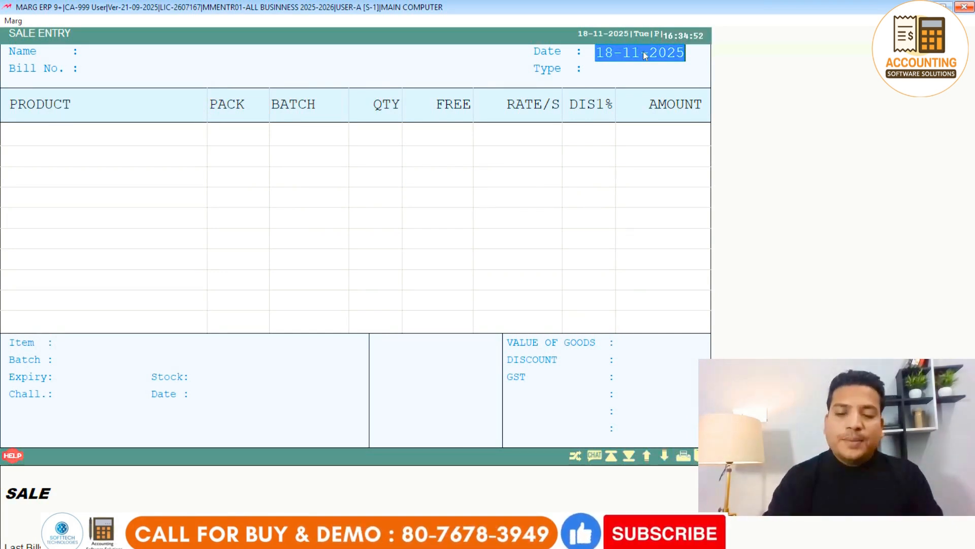
{"action": "key", "text": "Return"}
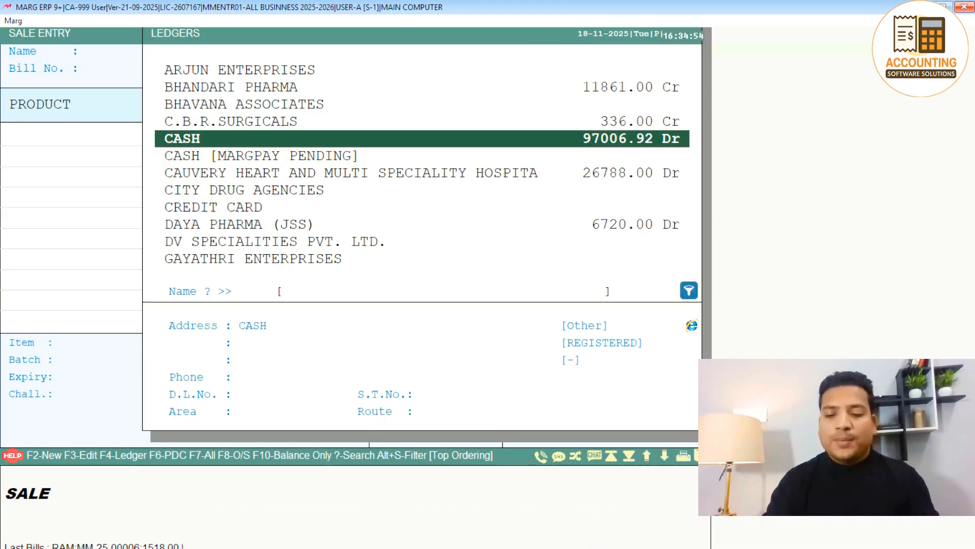
{"action": "key", "text": "Down"}
{"action": "key", "text": "Down"}
{"action": "key", "text": "Down"}
{"action": "key", "text": "Down"}
{"action": "key", "text": "Down"}
{"action": "key", "text": "Down"}
{"action": "key", "text": "Down"}
{"action": "key", "text": "Down"}
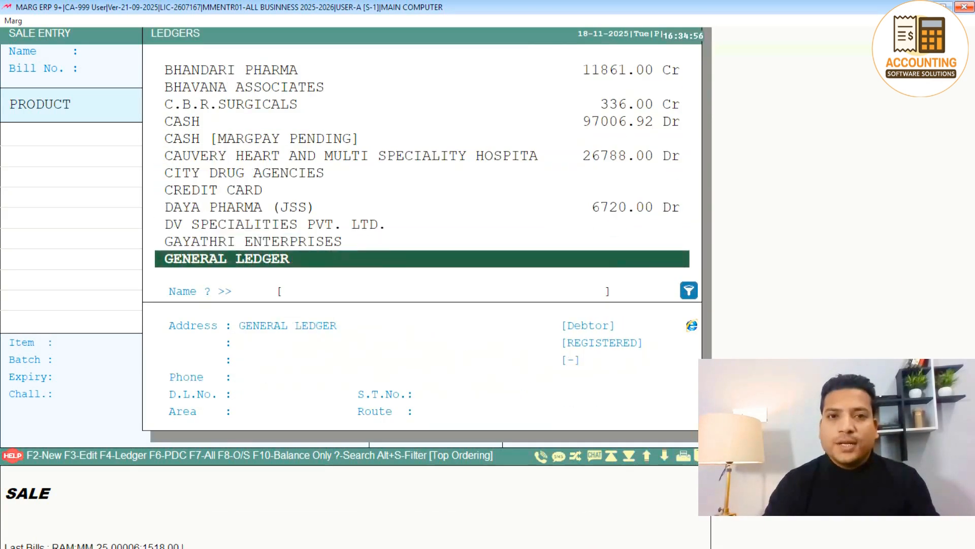
{"action": "key", "text": "Page_Down"}
{"action": "key", "text": "Up"}
{"action": "key", "text": "Up"}
{"action": "key", "text": "Up"}
{"action": "key", "text": "Up"}
{"action": "key", "text": "Up"}
{"action": "key", "text": "Up"}
{"action": "key", "text": "Up"}
{"action": "key", "text": "Up"}
{"action": "key", "text": "Up"}
{"action": "key", "text": "Up"}
{"action": "key", "text": "Up"}
{"action": "key", "text": "Up"}
{"action": "key", "text": "Up"}
{"action": "key", "text": "Up"}
{"action": "key", "text": "Up"}
{"action": "key", "text": "Up"}
{"action": "key", "text": "Up"}
{"action": "key", "text": "Up"}
{"action": "key", "text": "Up"}
{"action": "key", "text": "Up"}
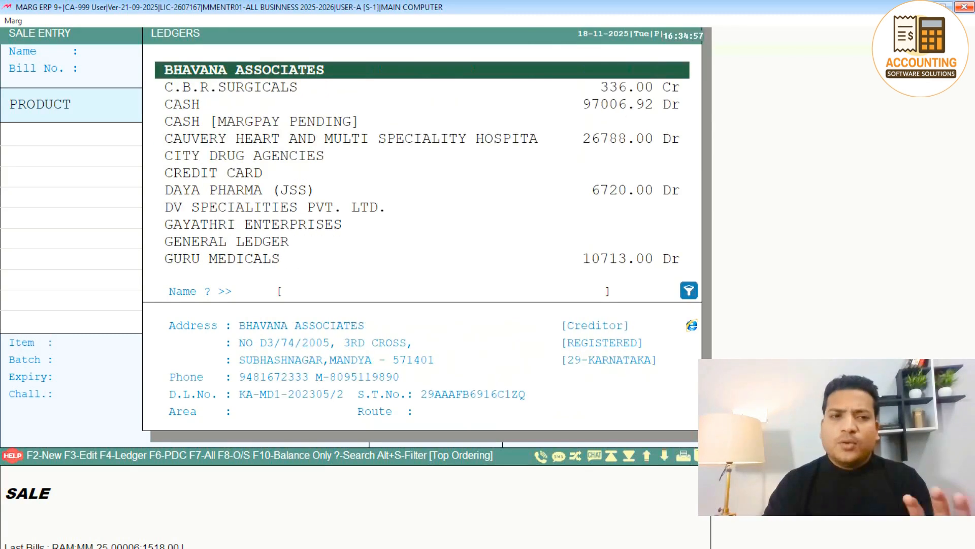
{"action": "key", "text": "Down"}
{"action": "key", "text": "Down"}
{"action": "key", "text": "Down"}
{"action": "key", "text": "Down"}
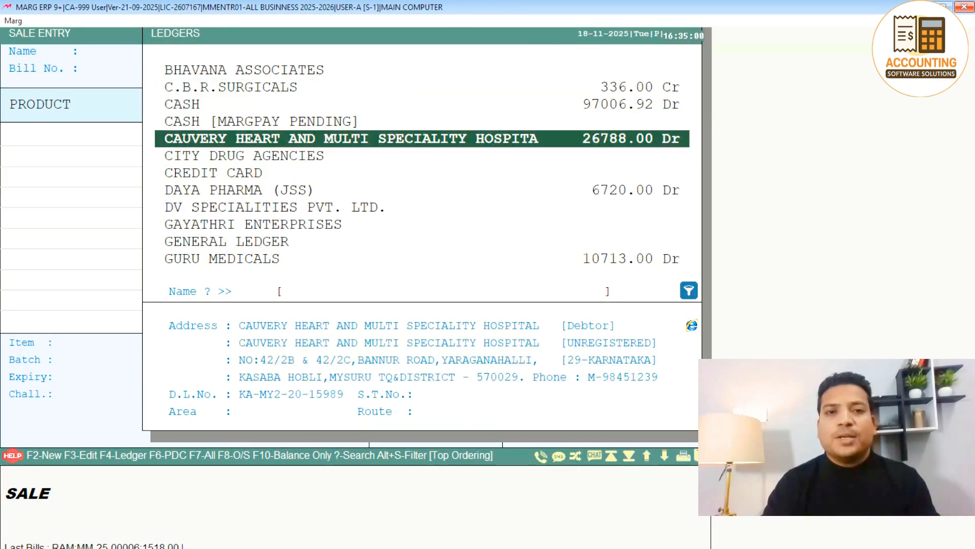
{"action": "key", "text": "Up"}
{"action": "key", "text": "Up"}
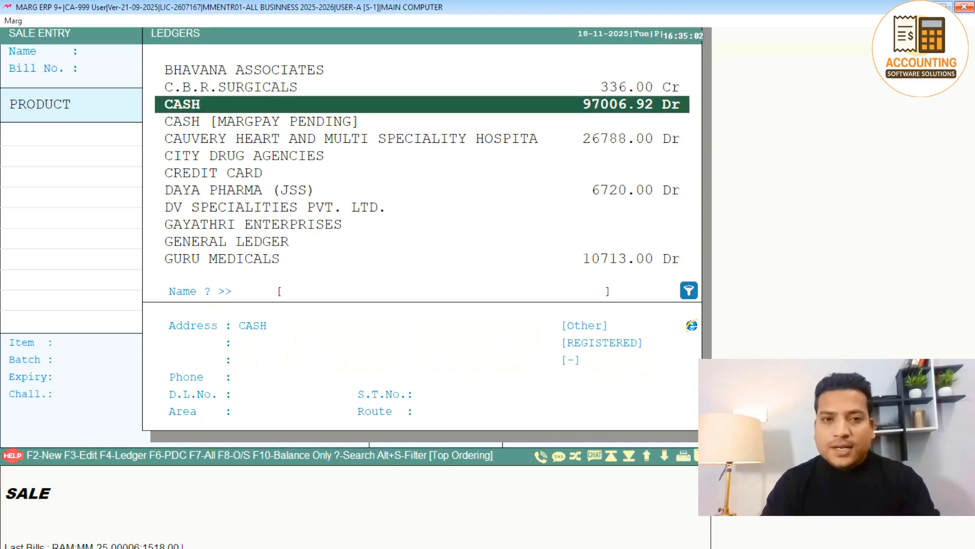
{"action": "key", "text": "F2"}
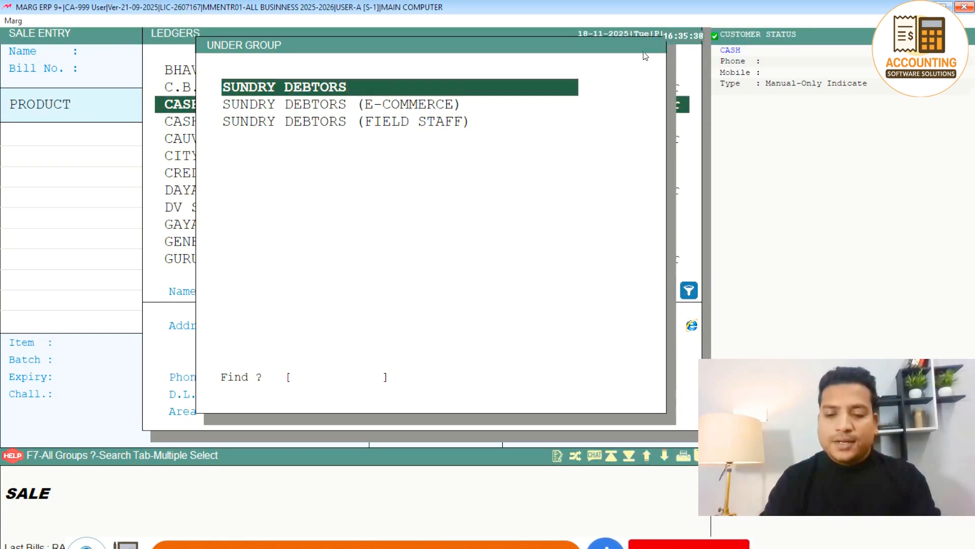
Create the ledger under SUNDRY DEBTORS, named RAM ENTRPRISES, with station LUCKNOW.
{"action": "key", "text": "Return"}
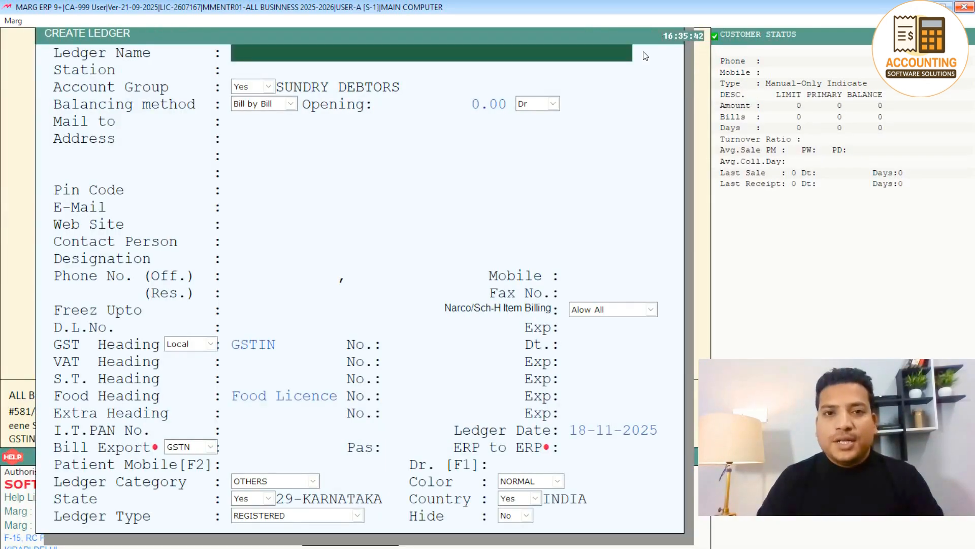
{"action": "type", "text": "RAM"}
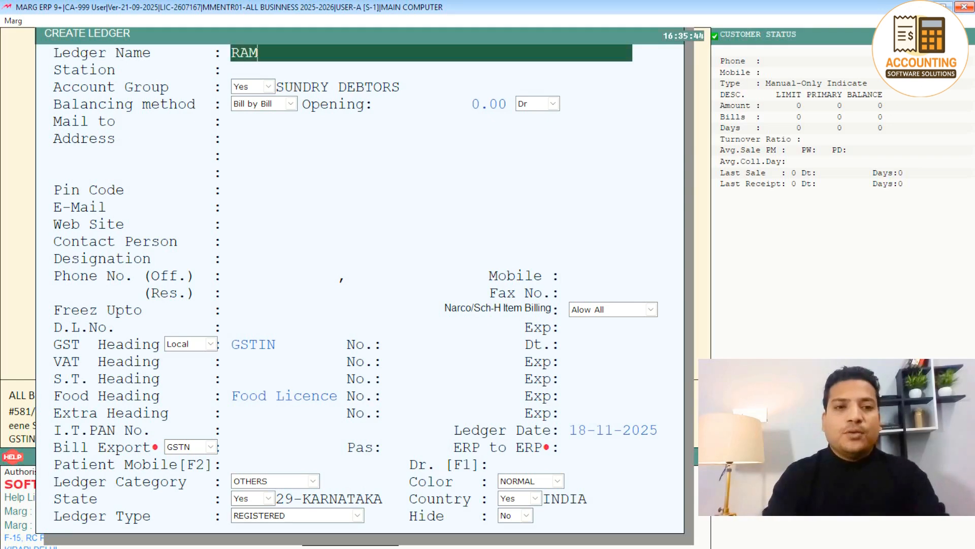
{"action": "type", "text": " ENTRPRISES"}
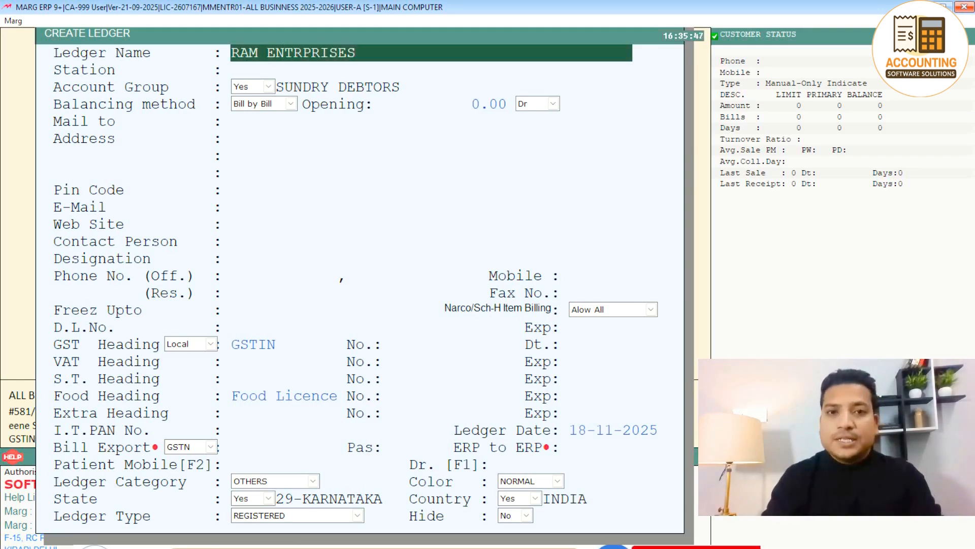
{"action": "key", "text": "Return"}
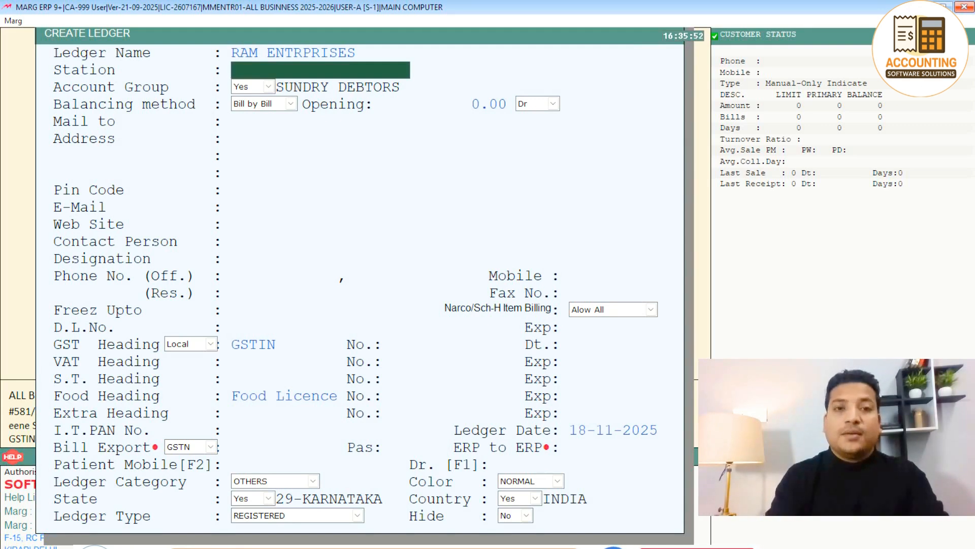
{"action": "type", "text": "LU"}
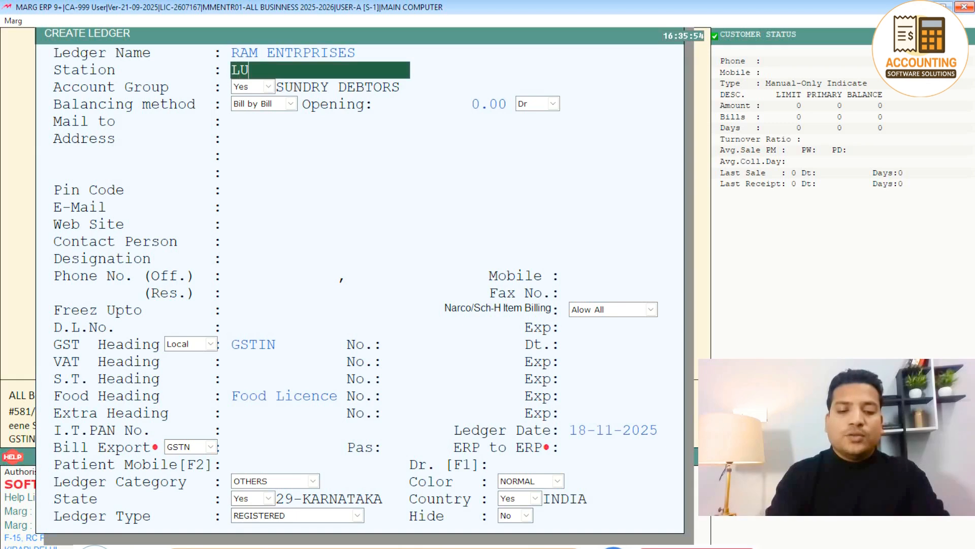
{"action": "type", "text": "CKNOW"}
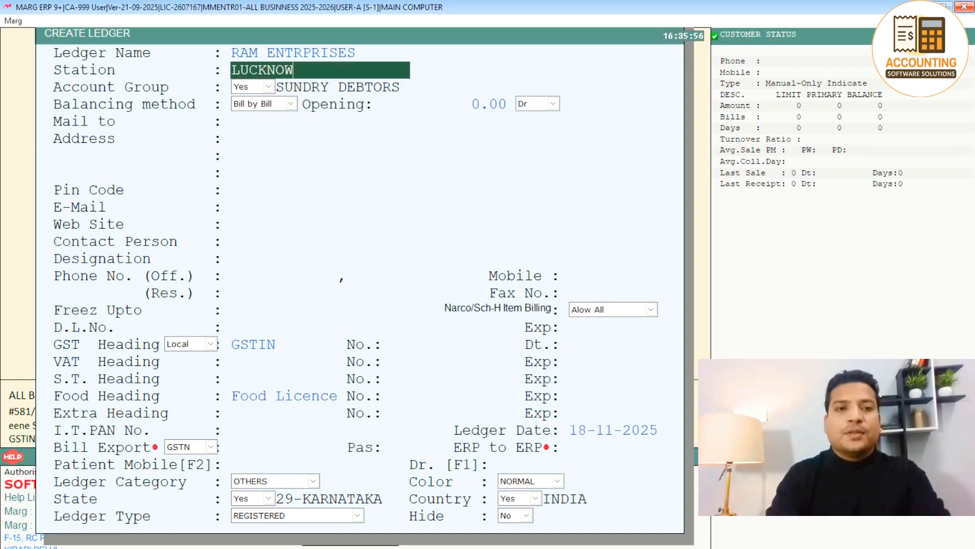
{"action": "key", "text": "Return"}
{"action": "key", "text": "Return"}
{"action": "key", "text": "Return"}
{"action": "key", "text": "Return"}
{"action": "key", "text": "Return"}
{"action": "key", "text": "Return"}
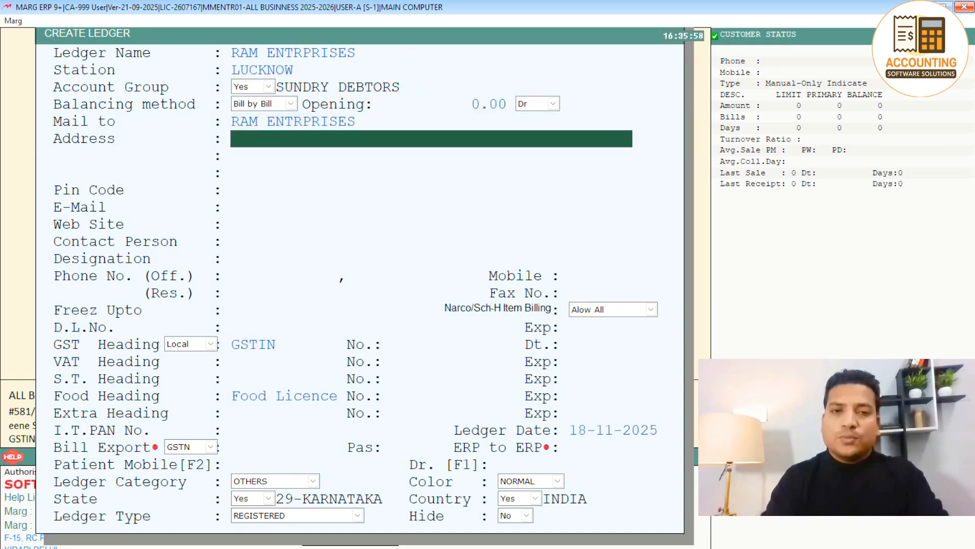
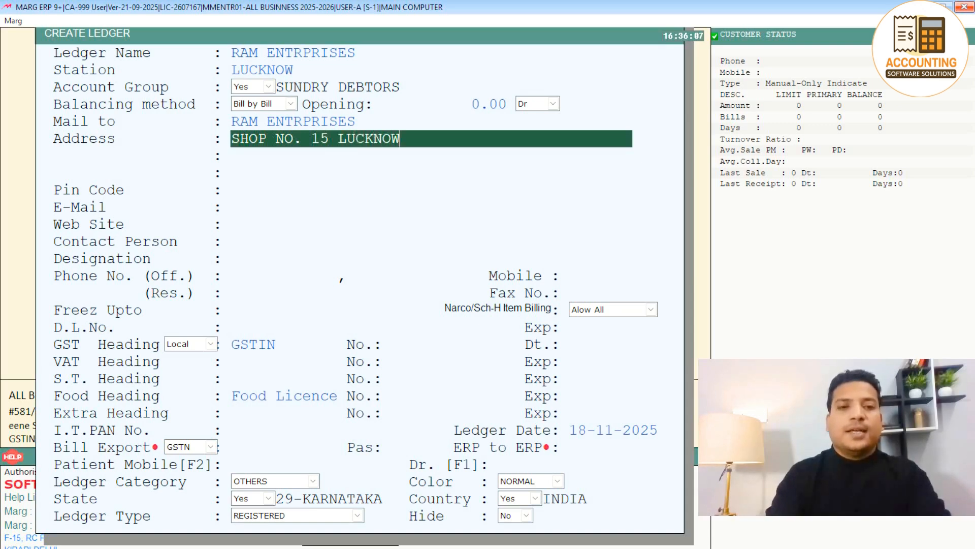
Fill in both address lines: the shop address and UTTAR PRADESH.
{"action": "key", "text": "Return"}
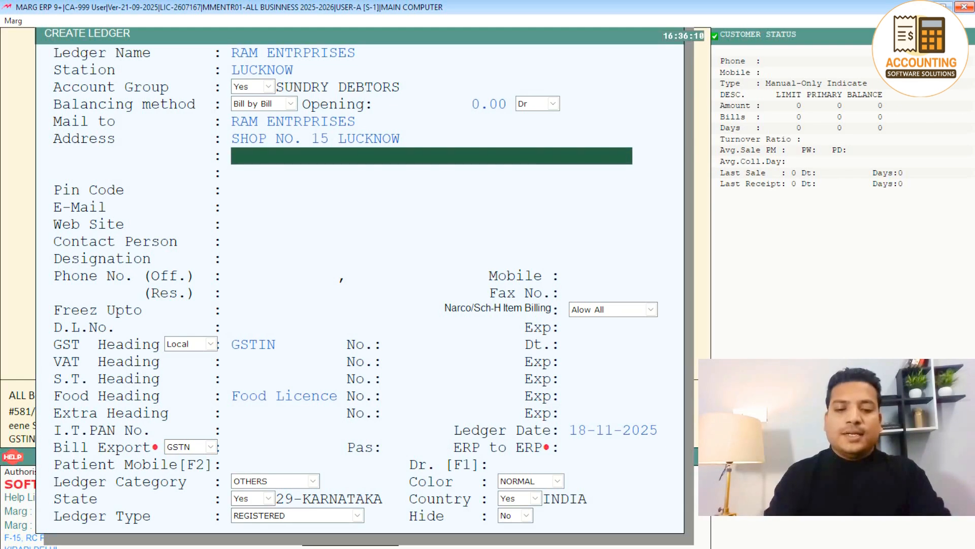
{"action": "type", "text": "UTTAR PRADE"}
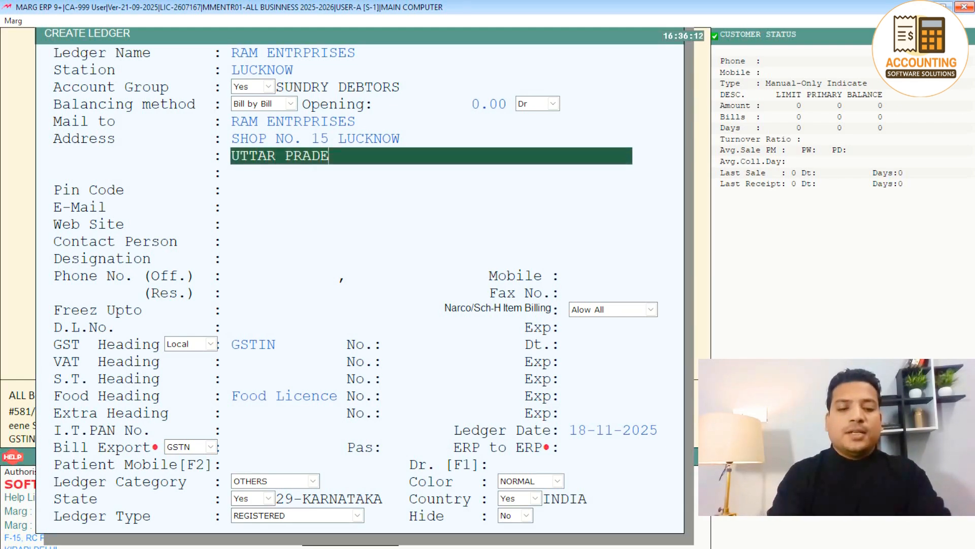
{"action": "type", "text": "SH"}
{"action": "key", "text": "Return"}
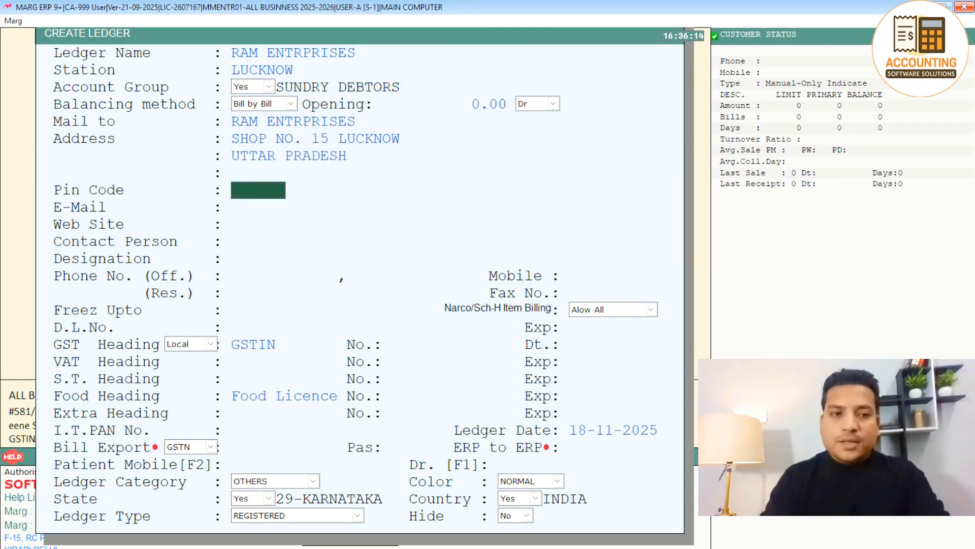
Leave pin code, e-mail and web site blank, and enter the contact person's name.
{"action": "key", "text": "Return"}
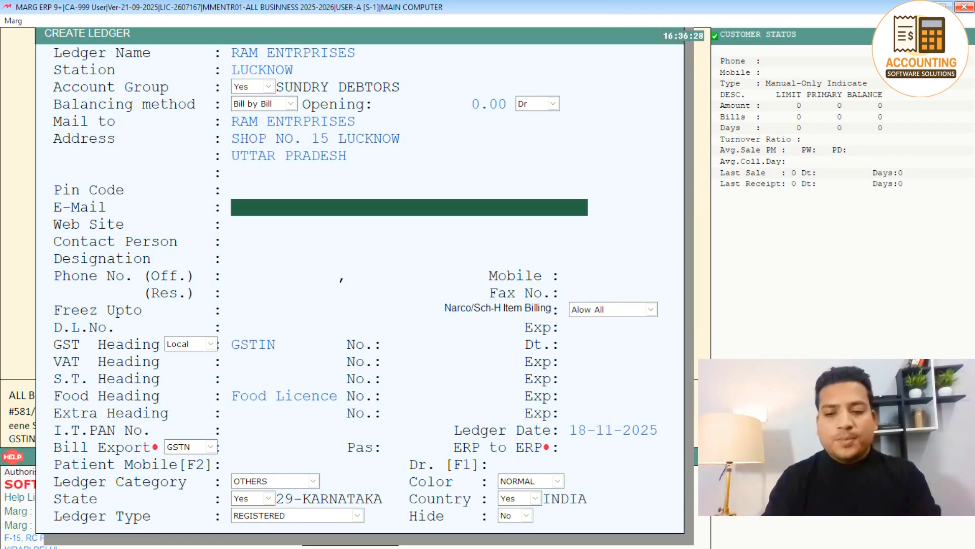
{"action": "key", "text": "Return"}
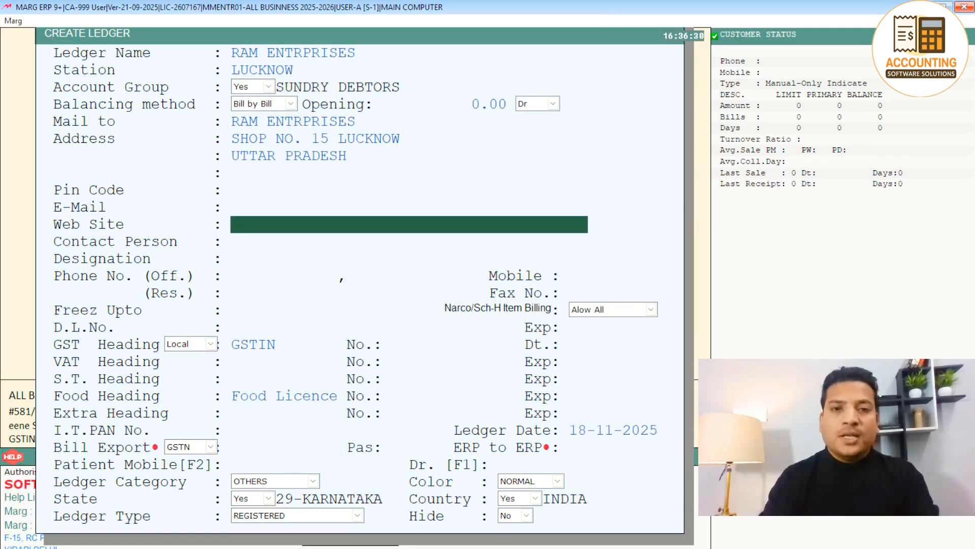
{"action": "key", "text": "Return"}
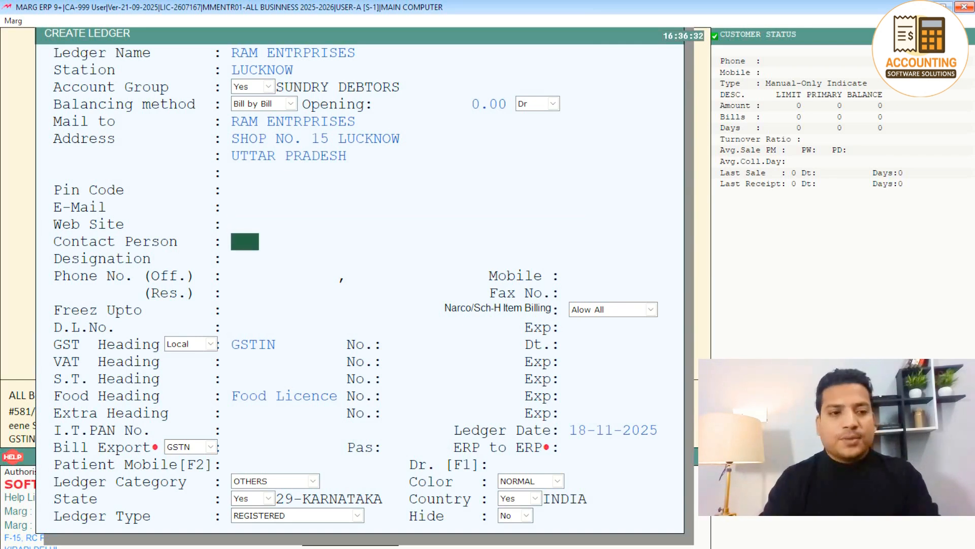
{"action": "type", "text": "MR. "}
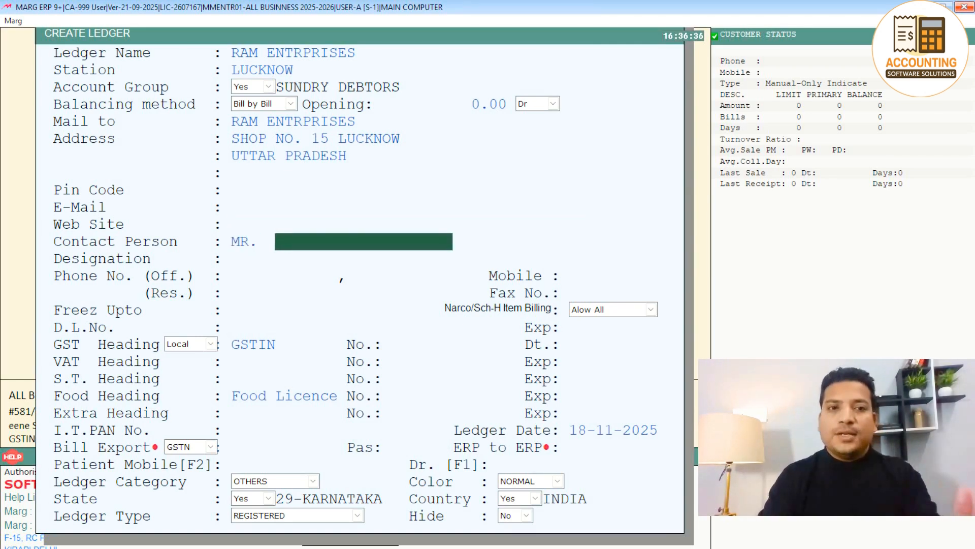
{"action": "type", "text": "RAM"}
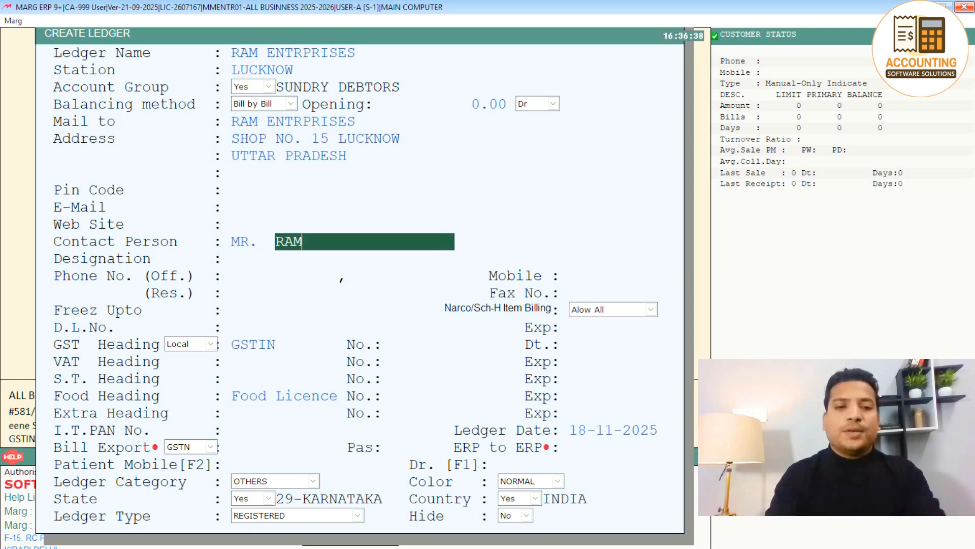
{"action": "key", "text": "Return"}
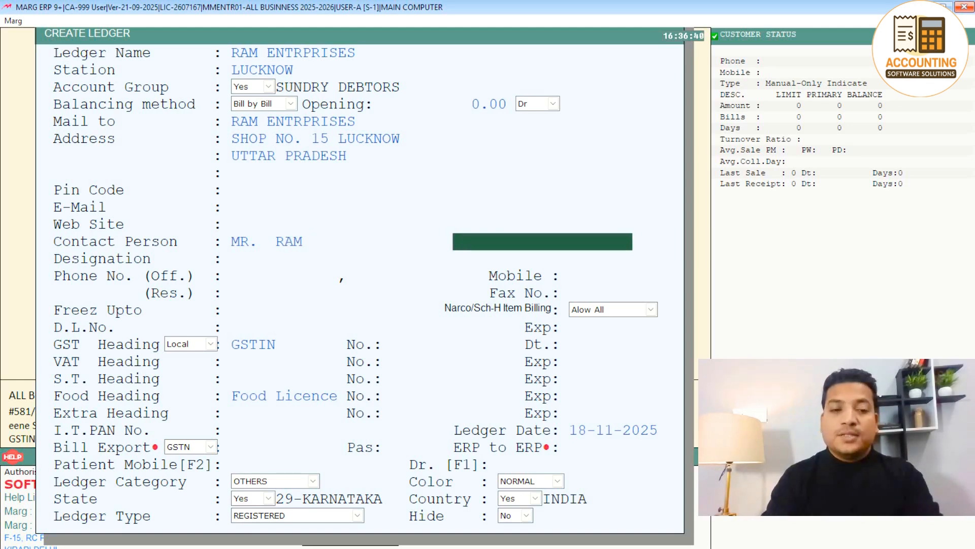
{"action": "key", "text": "Return"}
Set the designation to OWNER, correcting the typo, and enter the mobile number.
{"action": "type", "text": "WONER"}
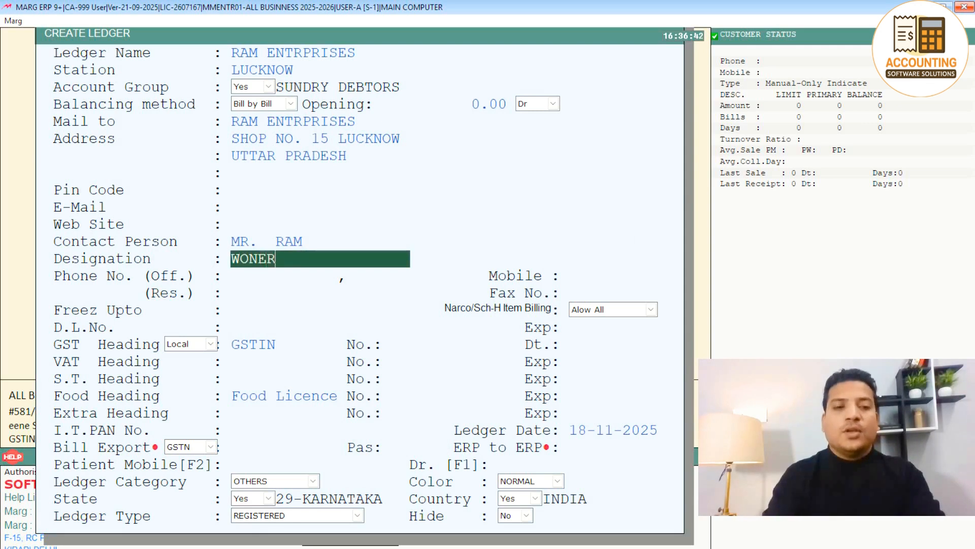
{"action": "key", "text": "Return"}
{"action": "key", "text": "Up"}
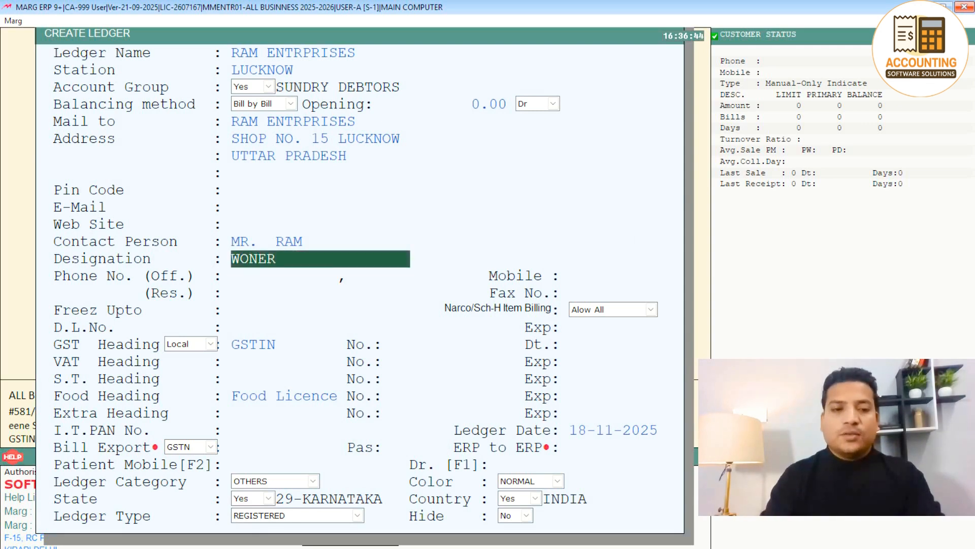
{"action": "key", "text": "Delete"}
{"action": "key", "text": "Delete"}
{"action": "key", "text": "Delete"}
{"action": "key", "text": "Delete"}
{"action": "key", "text": "Delete"}
{"action": "type", "text": "OWNER"}
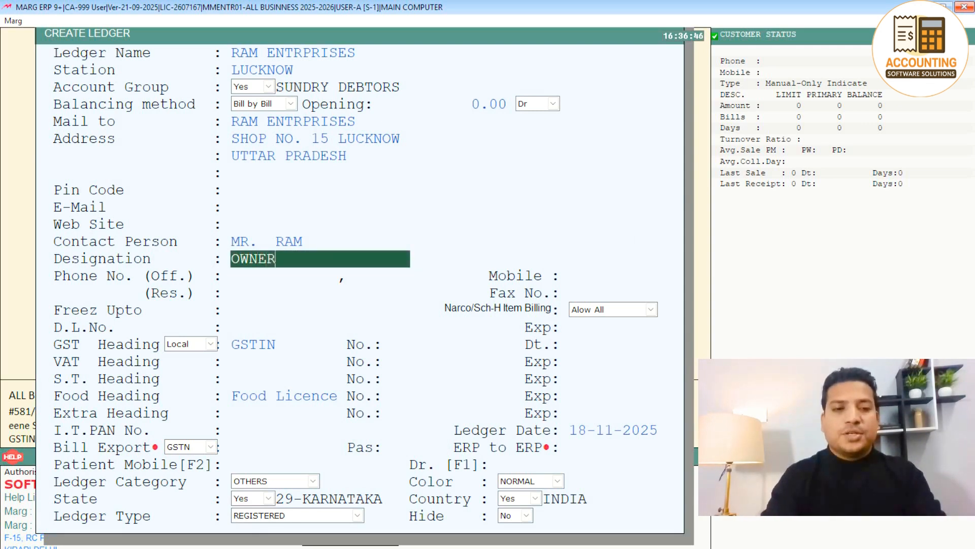
{"action": "key", "text": "Return"}
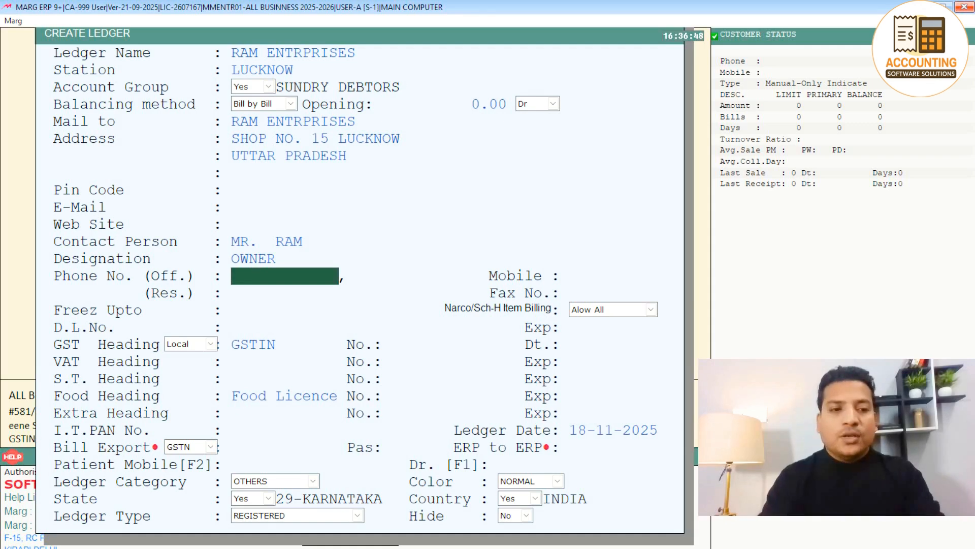
{"action": "key", "text": "Return"}
{"action": "key", "text": "Return"}
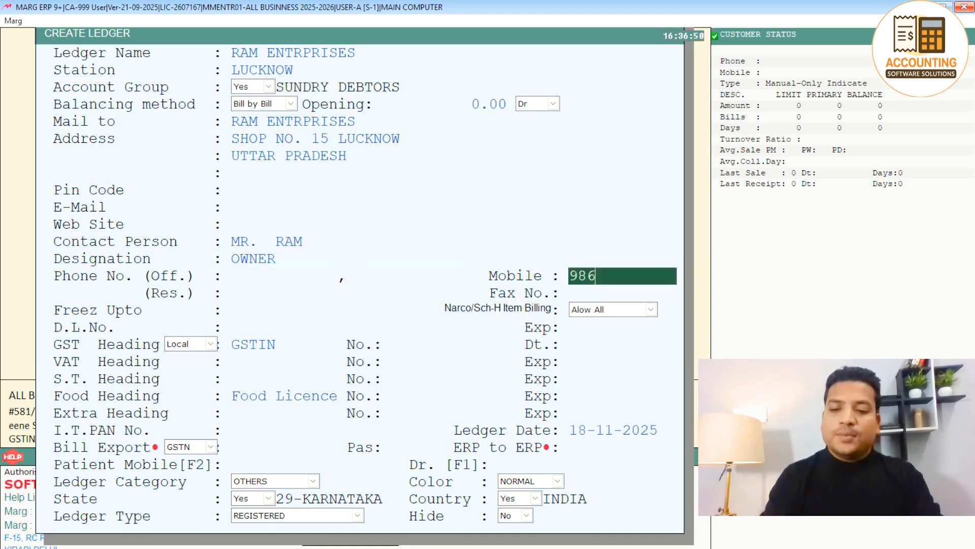
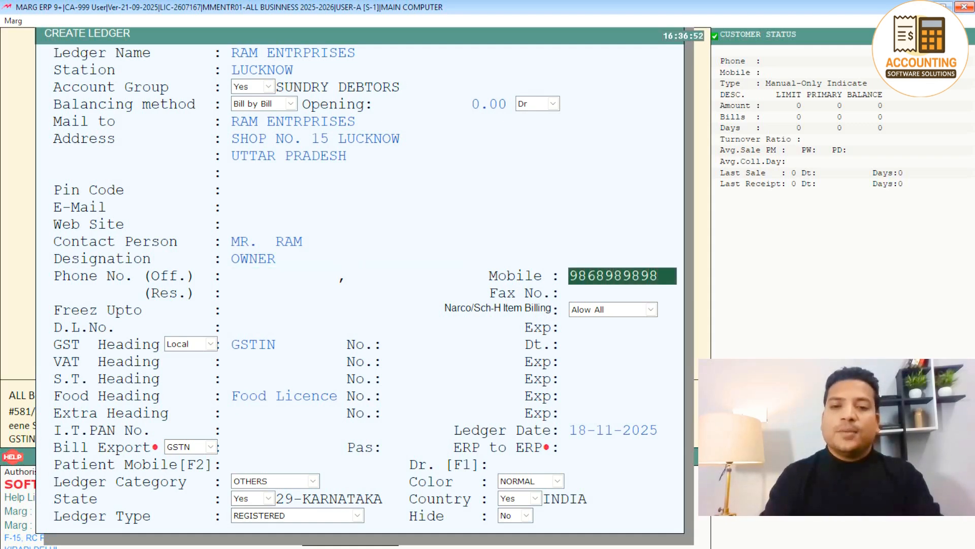
{"action": "key", "text": "Return"}
{"action": "key", "text": "Return"}
{"action": "key", "text": "Return"}
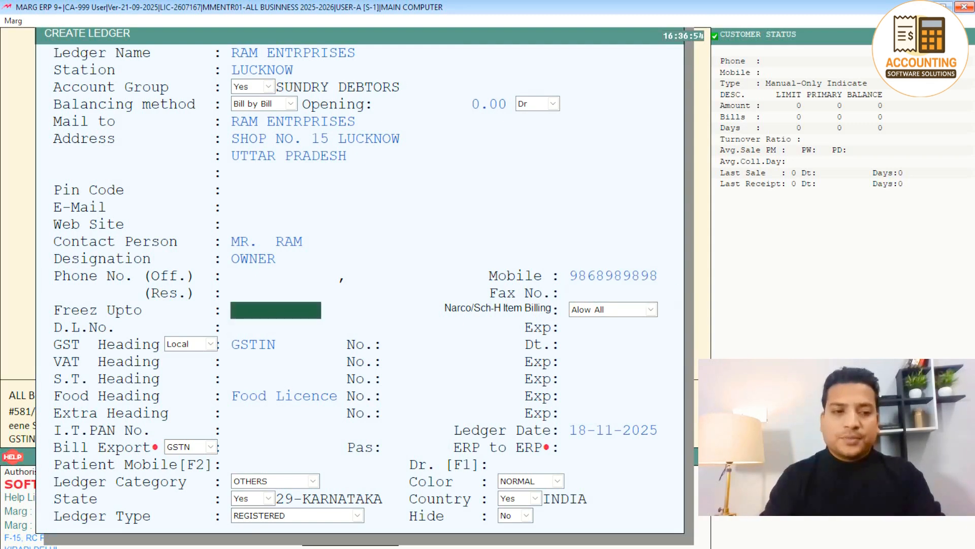
Enter the two drug licence numbers in D.L. No.
{"action": "key", "text": "Return"}
{"action": "key", "text": "Return"}
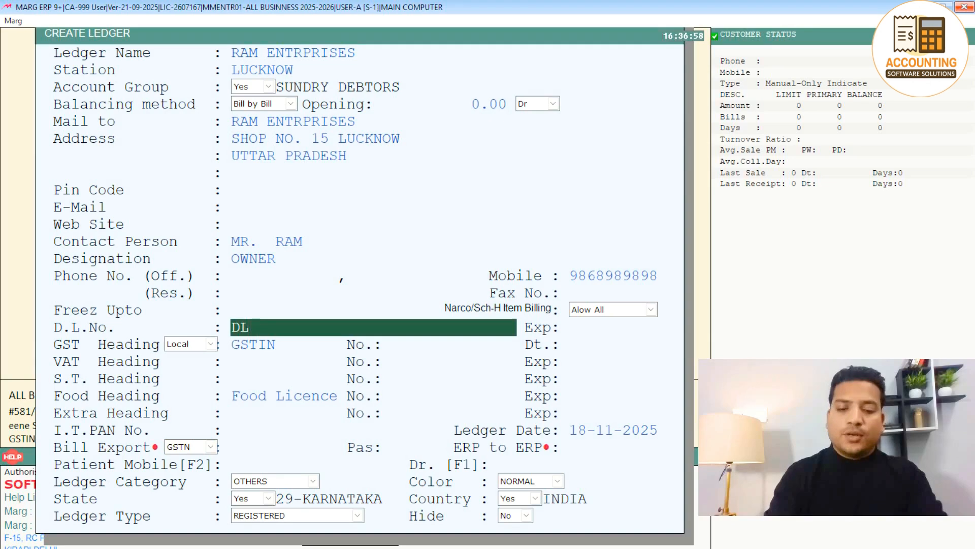
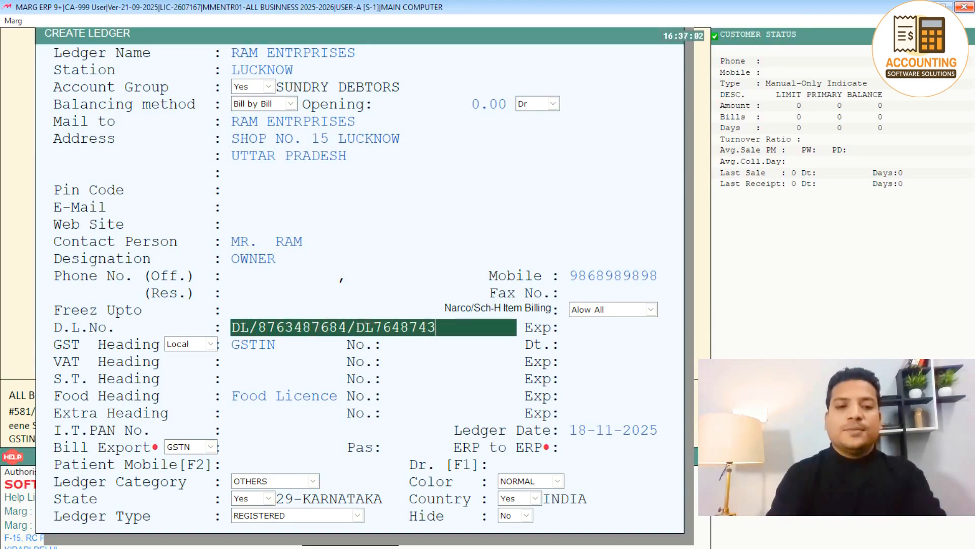
{"action": "key", "text": "Return"}
{"action": "key", "text": "Return"}
{"action": "key", "text": "Return"}
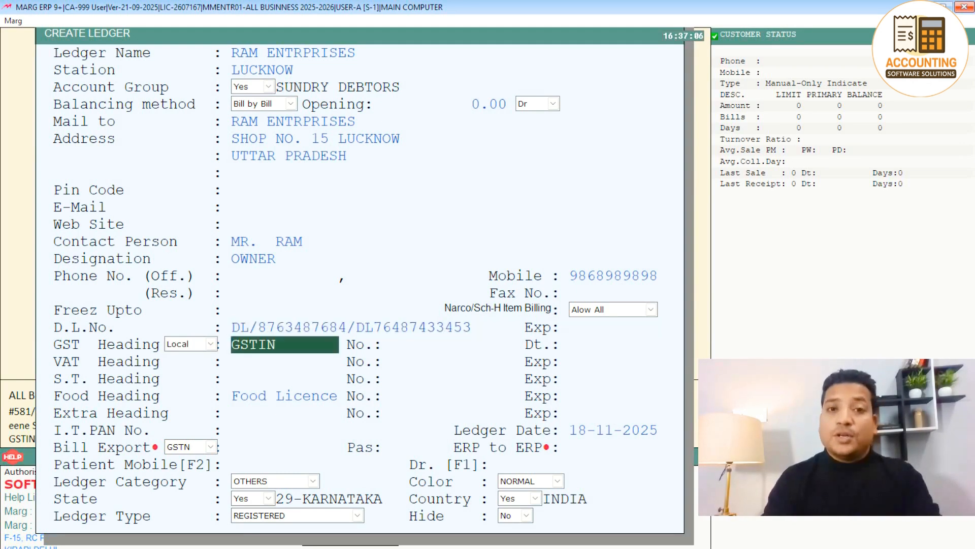
Enter the GSTIN, skip the remaining tax fields and save the RAM ENTRPRISES ledger.
{"action": "key", "text": "Return"}
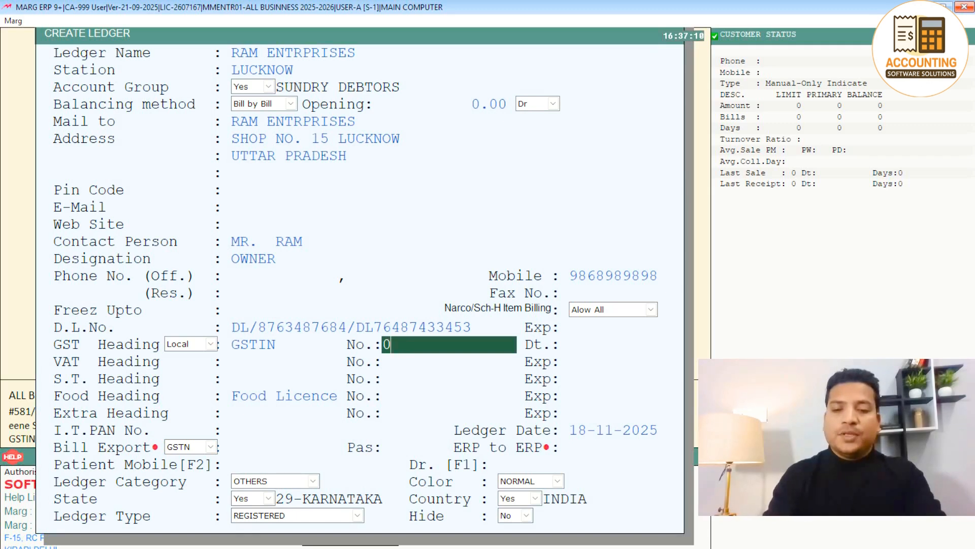
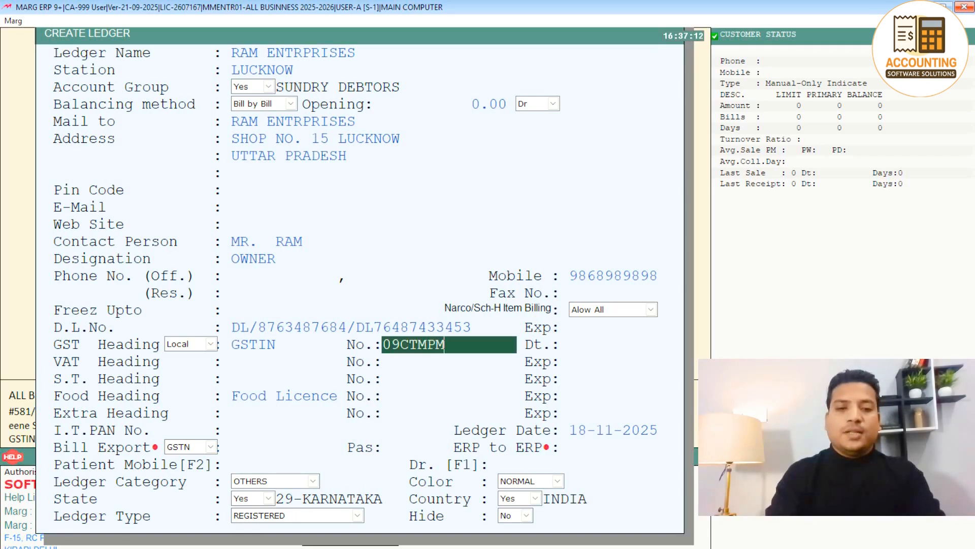
{"action": "key", "text": "Return"}
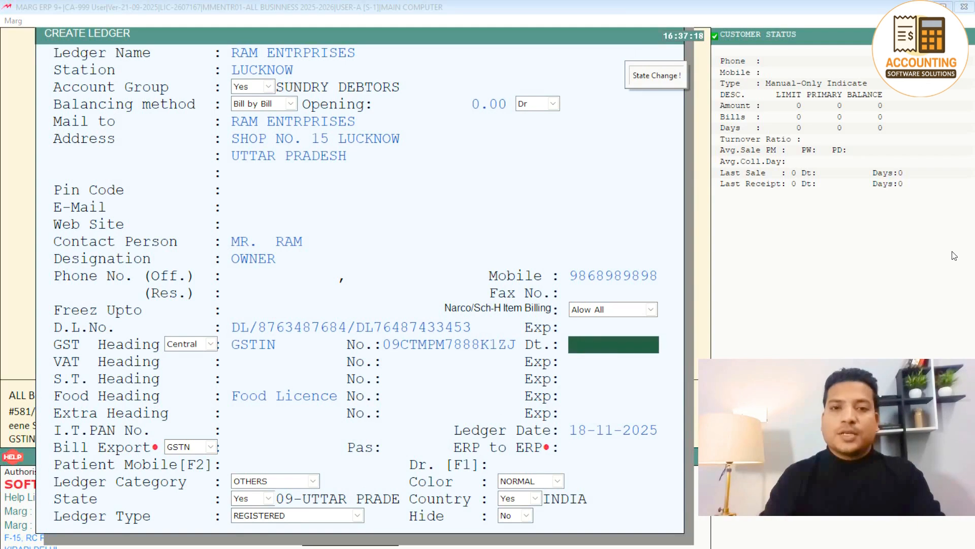
{"action": "key", "text": "Return"}
{"action": "key", "text": "Return"}
{"action": "key", "text": "Return"}
{"action": "key", "text": "Return"}
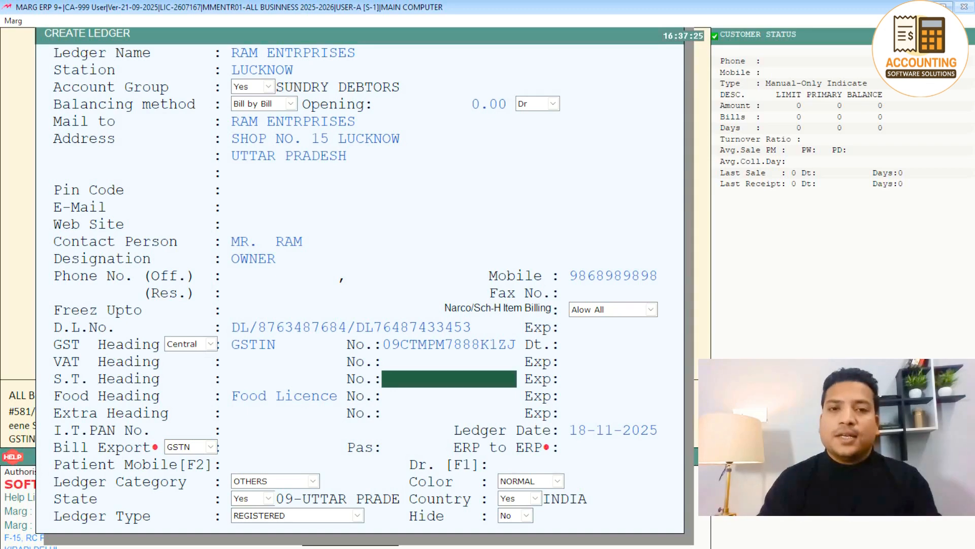
{"action": "key", "text": "Page_Down"}
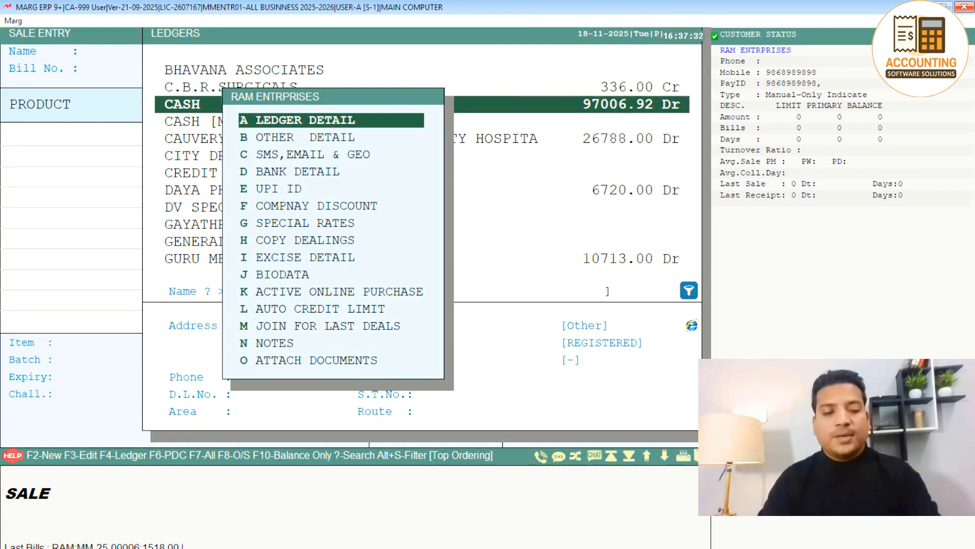
{"action": "key", "text": "Escape"}
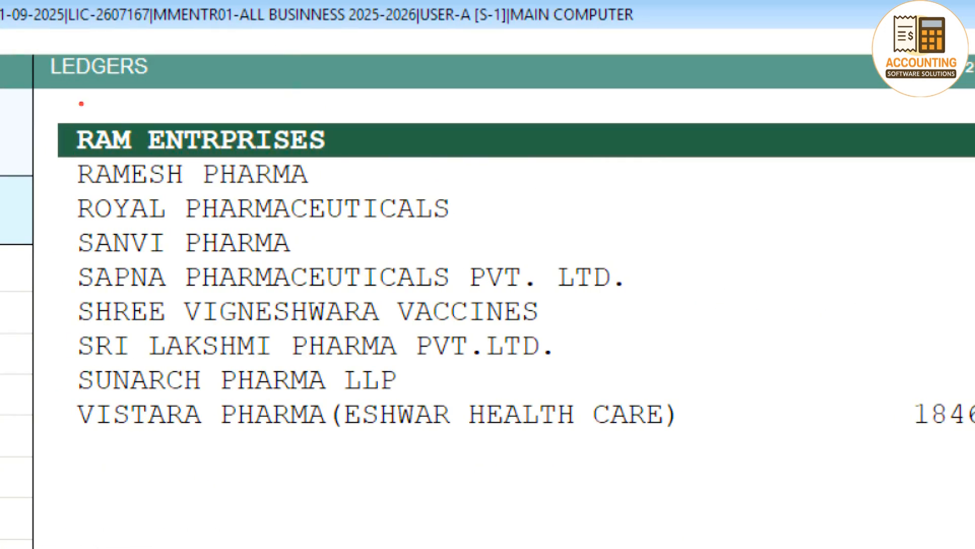
{"action": "key", "text": "Down"}
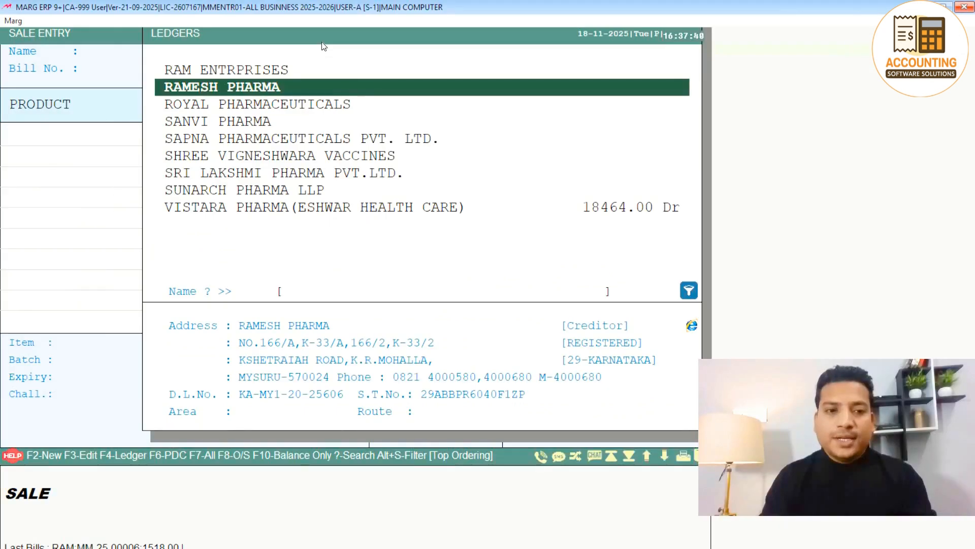
{"action": "key", "text": "Up"}
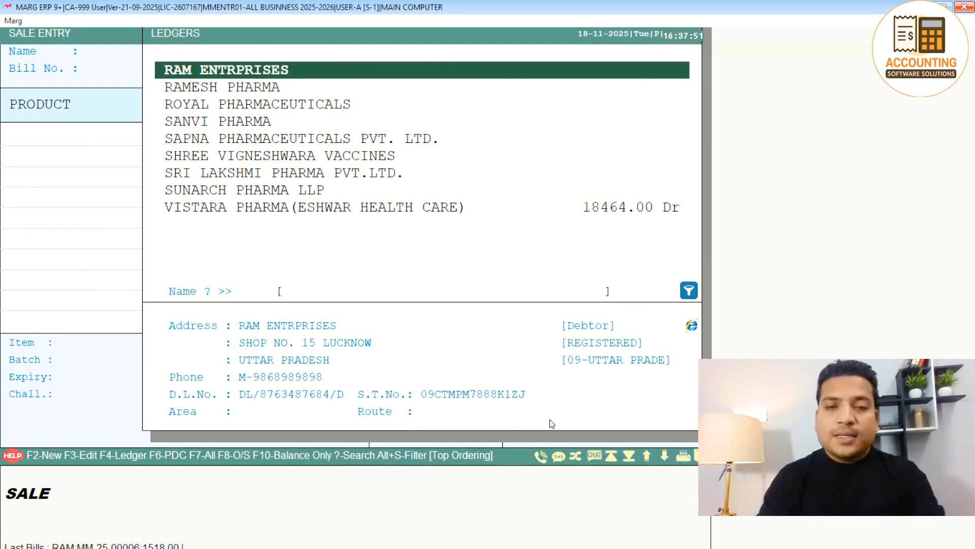
{"action": "key", "text": "F3"}
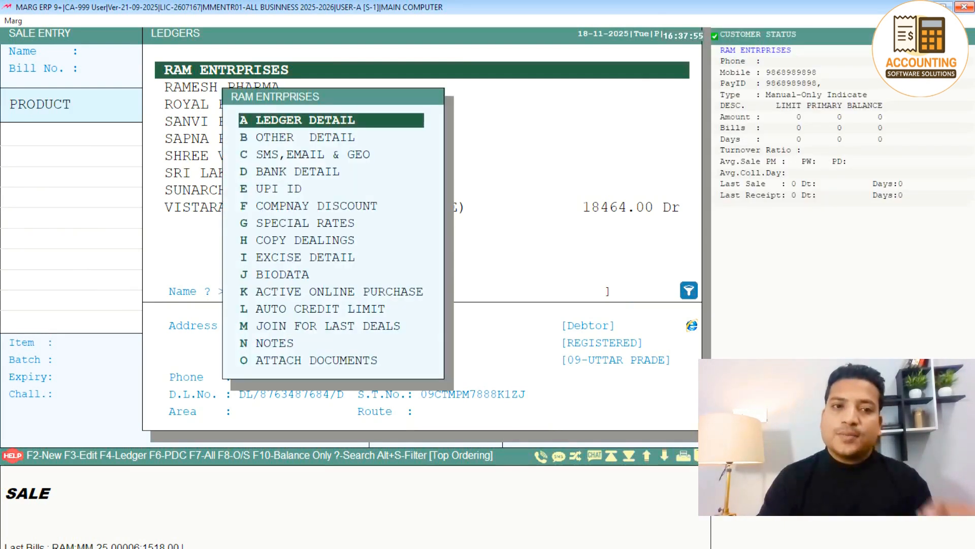
Rename the ledger from RAM ENTRPRISES to RAM TRADERS.
{"action": "key", "text": "Return"}
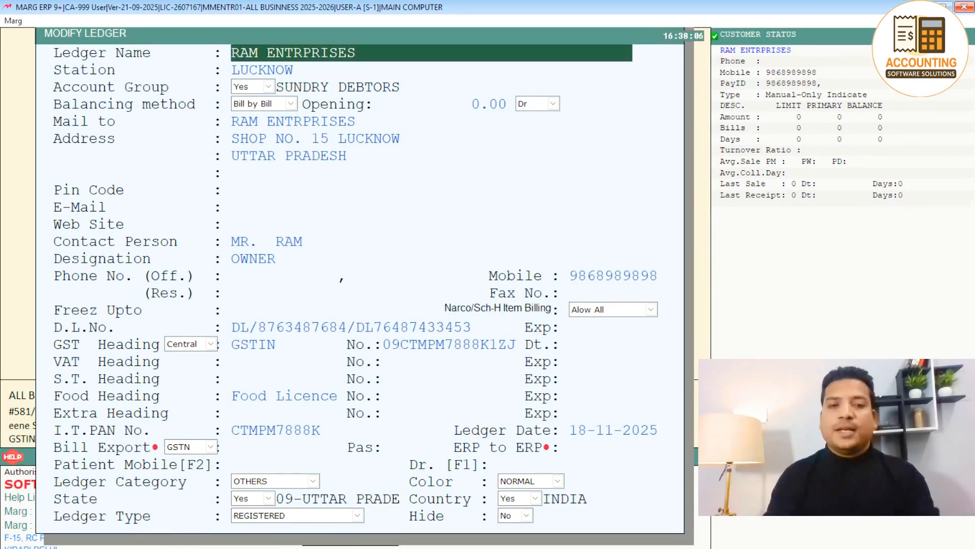
{"action": "key", "text": "Right"}
{"action": "key", "text": "Right"}
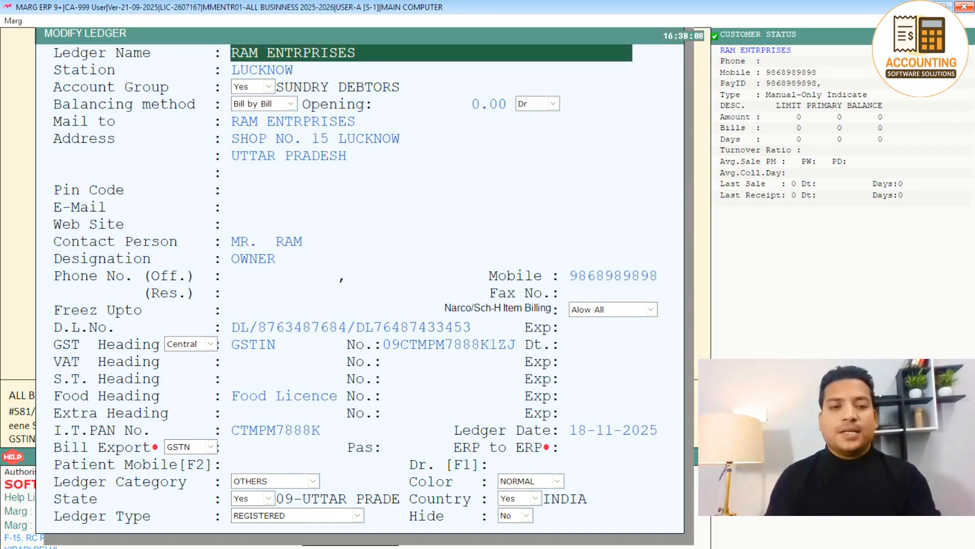
{"action": "key", "text": "shift+Right"}
{"action": "key", "text": "shift+Right"}
{"action": "key", "text": "shift+Right"}
{"action": "key", "text": "shift+Right"}
{"action": "key", "text": "shift+Right"}
{"action": "key", "text": "shift+Right"}
{"action": "key", "text": "shift+Right"}
{"action": "key", "text": "shift+Right"}
{"action": "key", "text": "shift+Right"}
{"action": "key", "text": "shift+Right"}
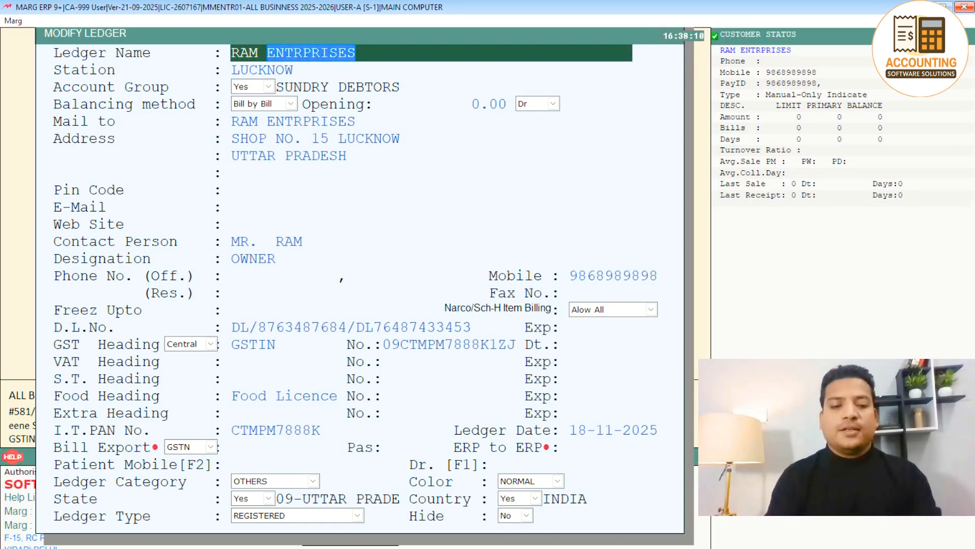
{"action": "type", "text": "TRADERS"}
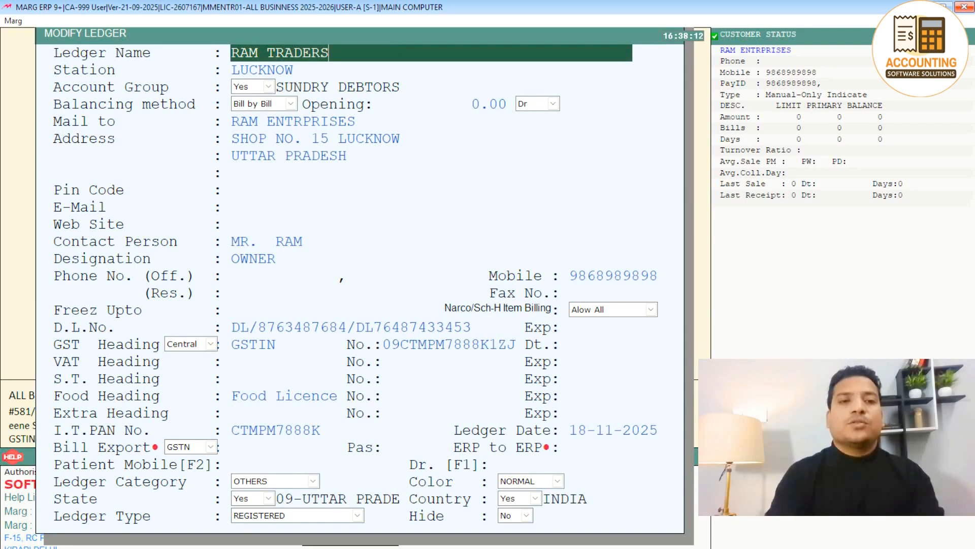
{"action": "key", "text": "Return"}
{"action": "key", "text": "Return"}
{"action": "key", "text": "Return"}
{"action": "key", "text": "Return"}
{"action": "key", "text": "Return"}
{"action": "key", "text": "Return"}
{"action": "key", "text": "Return"}
{"action": "key", "text": "Return"}
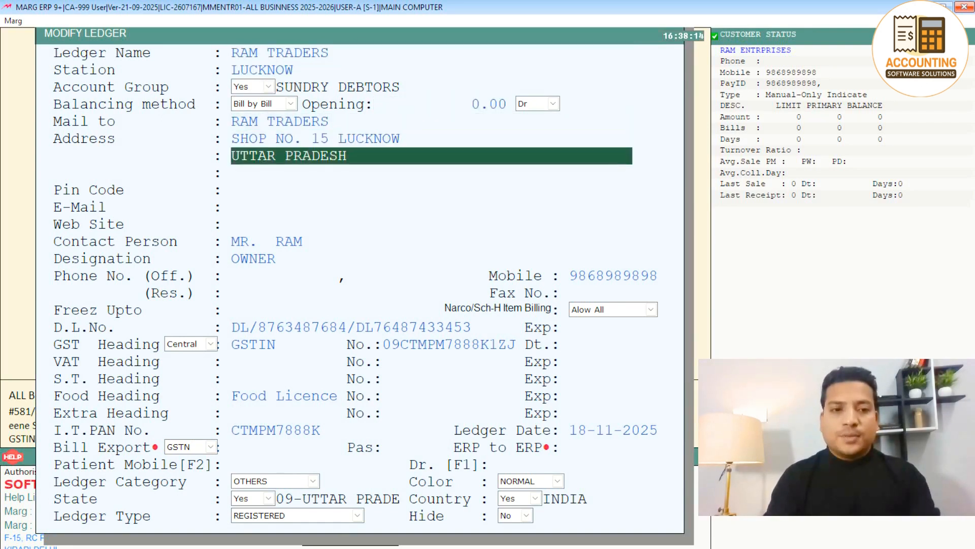
Correct the mobile number and save the modified RAM TRADERS ledger.
{"action": "key", "text": "Return"}
{"action": "key", "text": "Return"}
{"action": "key", "text": "Return"}
{"action": "key", "text": "Return"}
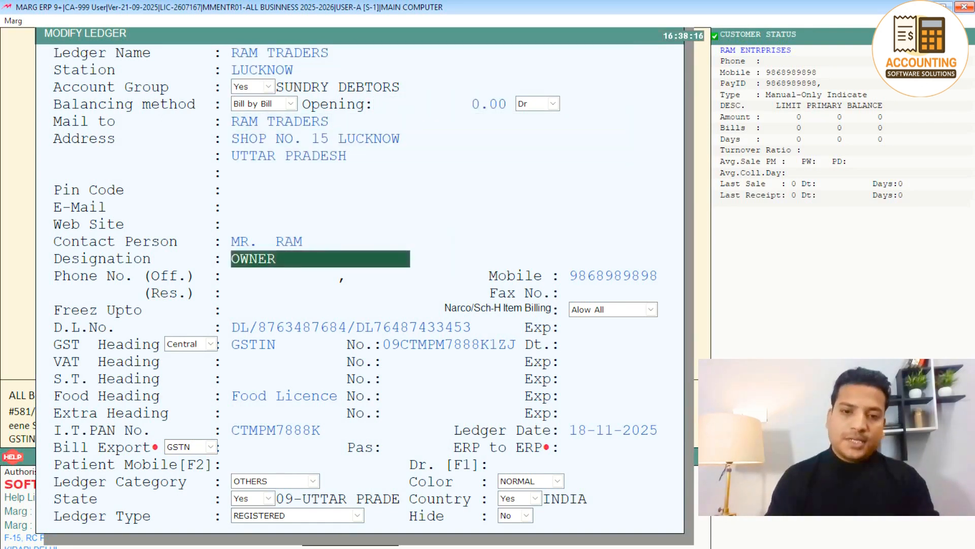
{"action": "key", "text": "Return"}
{"action": "key", "text": "Return"}
{"action": "key", "text": "Return"}
{"action": "type", "text": "8"}
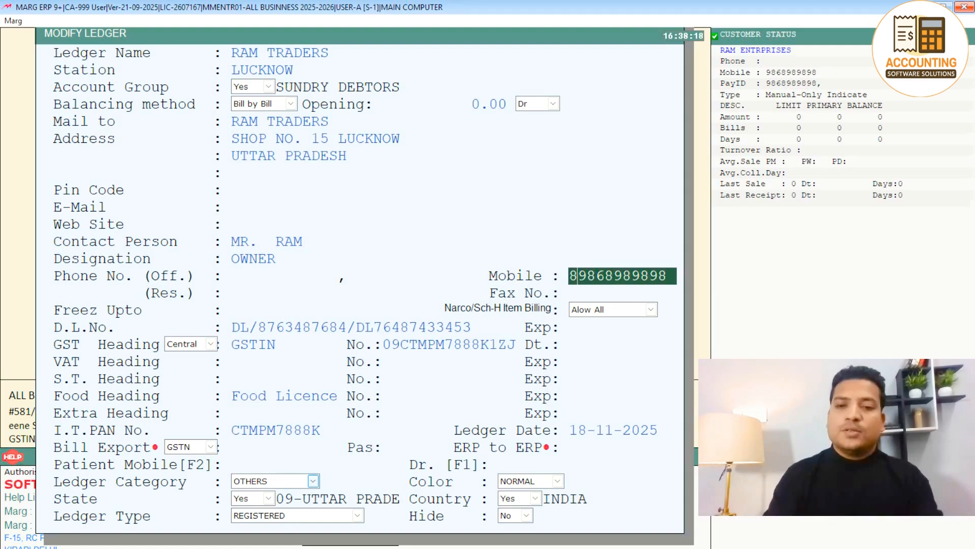
{"action": "key", "text": "Delete"}
{"action": "key", "text": "Return"}
{"action": "key", "text": "Return"}
{"action": "key", "text": "Return"}
{"action": "key", "text": "Return"}
{"action": "key", "text": "Return"}
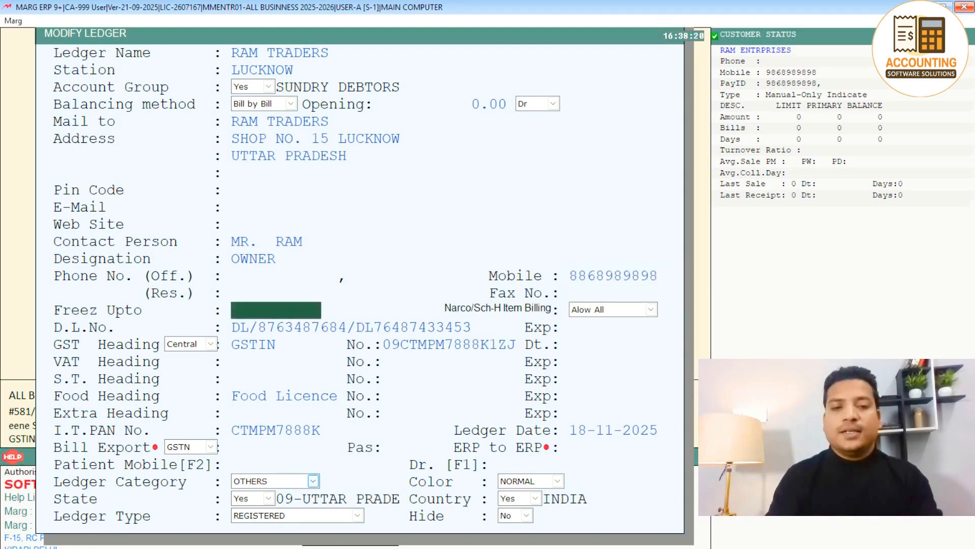
{"action": "key", "text": "Return"}
{"action": "key", "text": "Return"}
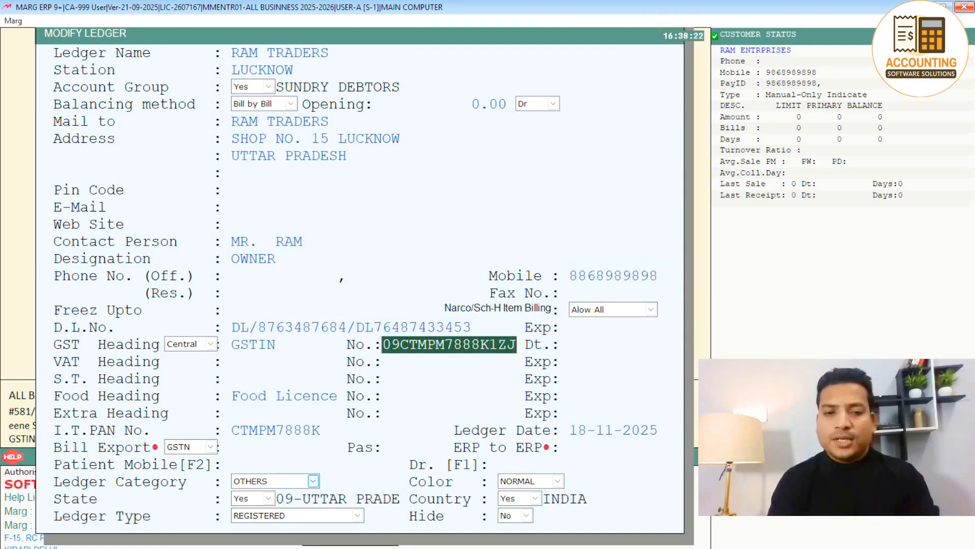
{"action": "key", "text": "Return"}
{"action": "key", "text": "Return"}
{"action": "key", "text": "Return"}
{"action": "key", "text": "Return"}
{"action": "key", "text": "Return"}
{"action": "key", "text": "Return"}
{"action": "key", "text": "Return"}
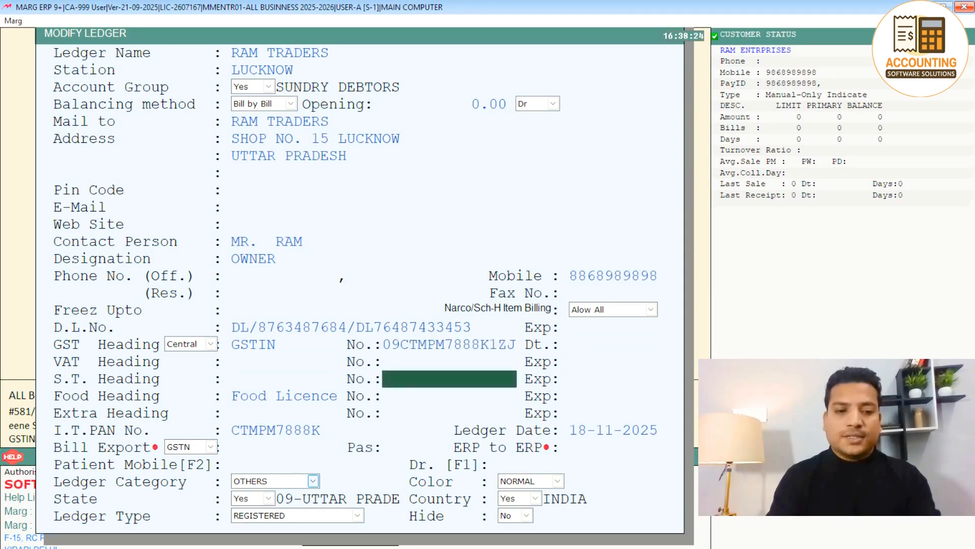
{"action": "key", "text": "ctrl+w"}
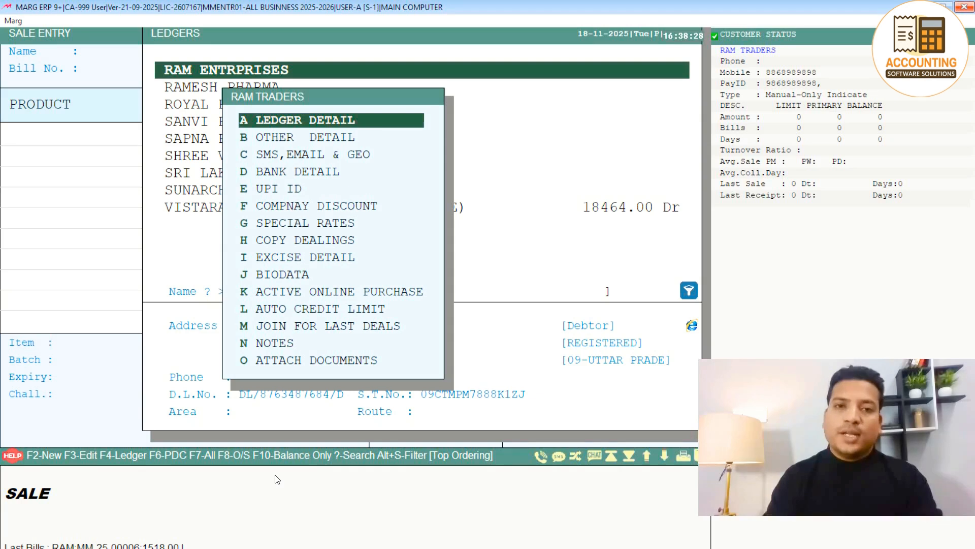
Leave the ledger list and the sale entry for the main screen.
{"action": "key", "text": "Escape"}
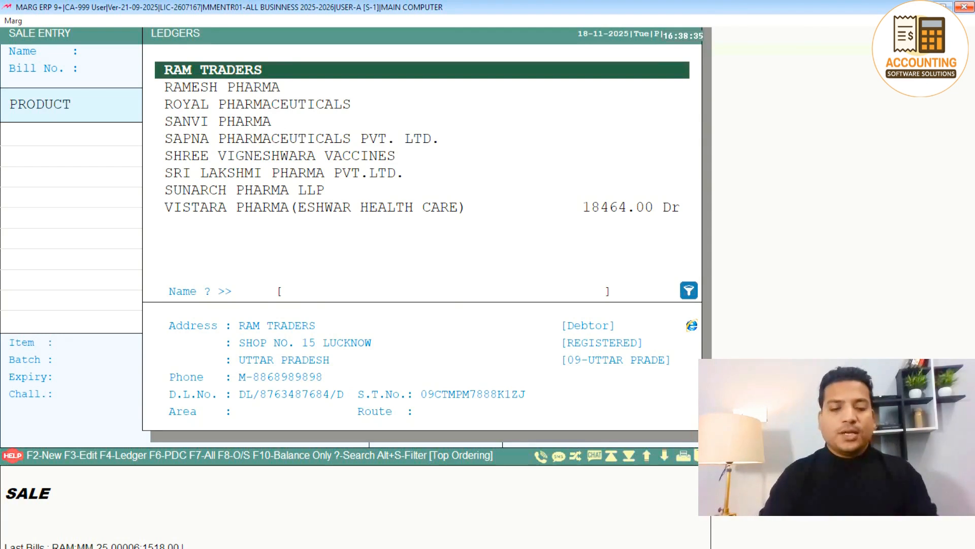
{"action": "key", "text": "Up"}
{"action": "key", "text": "Down"}
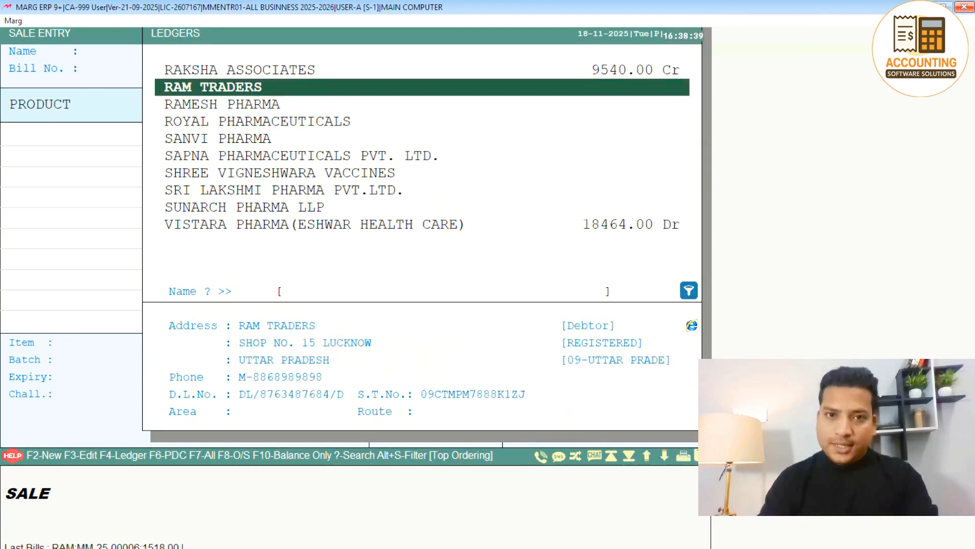
{"action": "key", "text": "Escape"}
{"action": "key", "text": "Escape"}
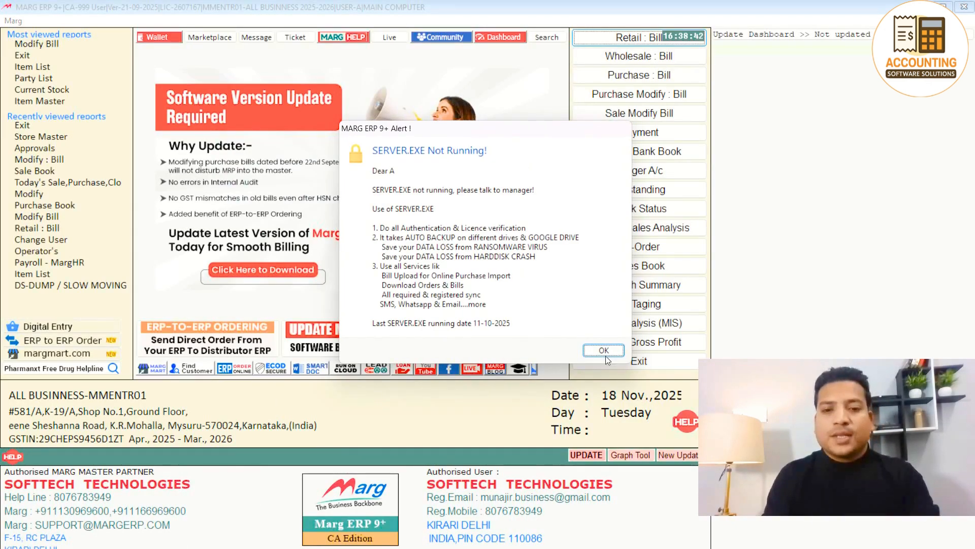
Dismiss the SERVER.EXE alert and go to Masters > Ledger Master > Ledger > Delete Ledger.
{"action": "left_click", "coordinate": [605, 356]}
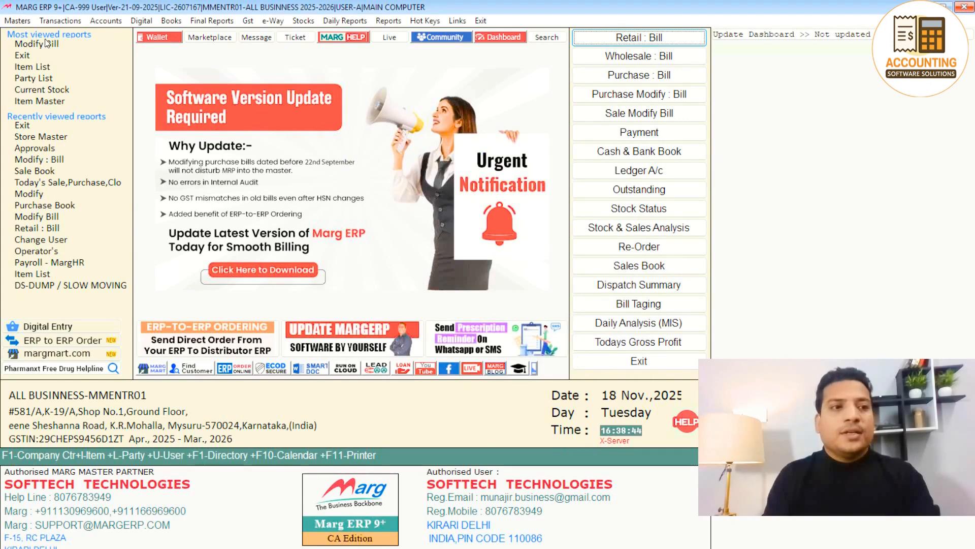
{"action": "left_click", "coordinate": [21, 21]}
{"action": "mouse_move", "coordinate": [92, 36]}
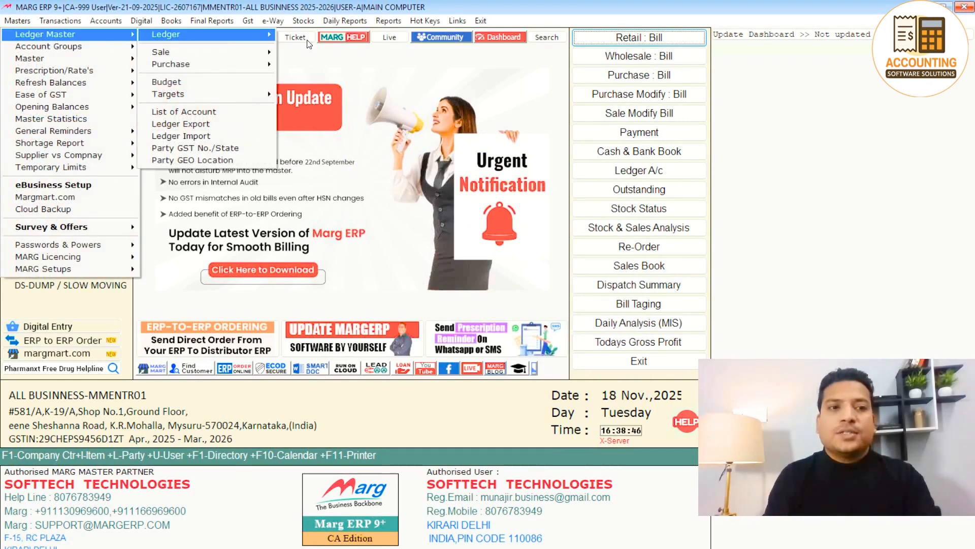
{"action": "mouse_move", "coordinate": [254, 35]}
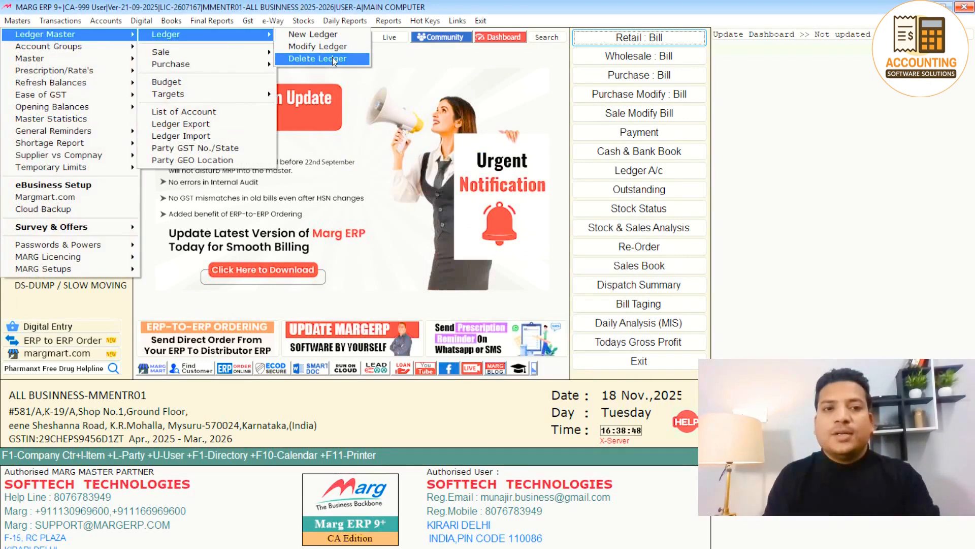
{"action": "left_click", "coordinate": [332, 57]}
Find RAM TRADERS by searching 'RAM TR', delete it with confirmation, and return to the dashboard.
{"action": "type", "text": "RAM"}
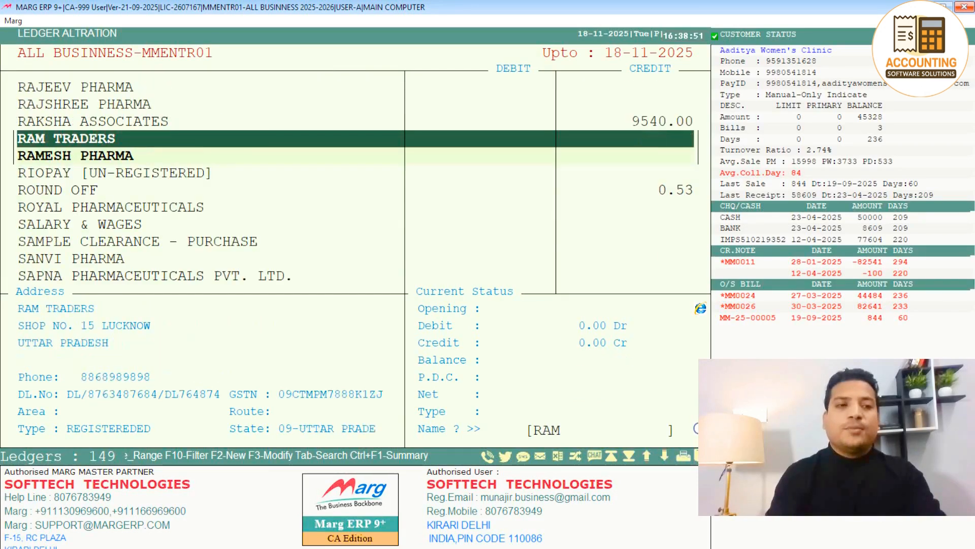
{"action": "type", "text": " TR"}
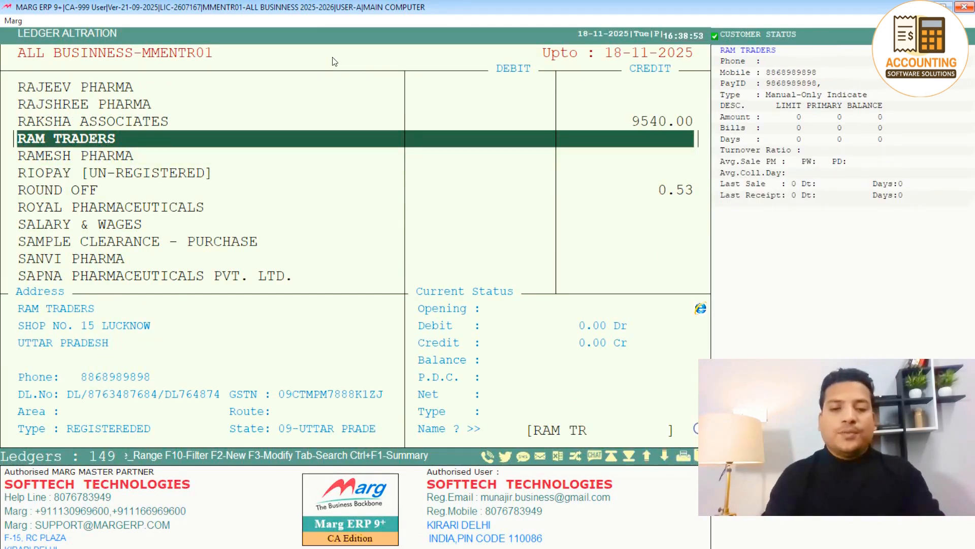
{"action": "key", "text": "Return"}
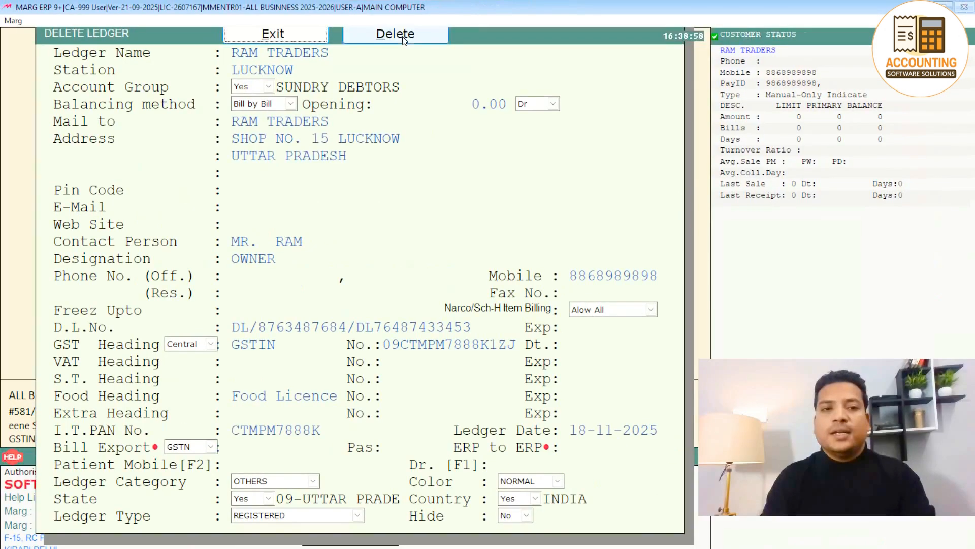
{"action": "left_click", "coordinate": [459, 74]}
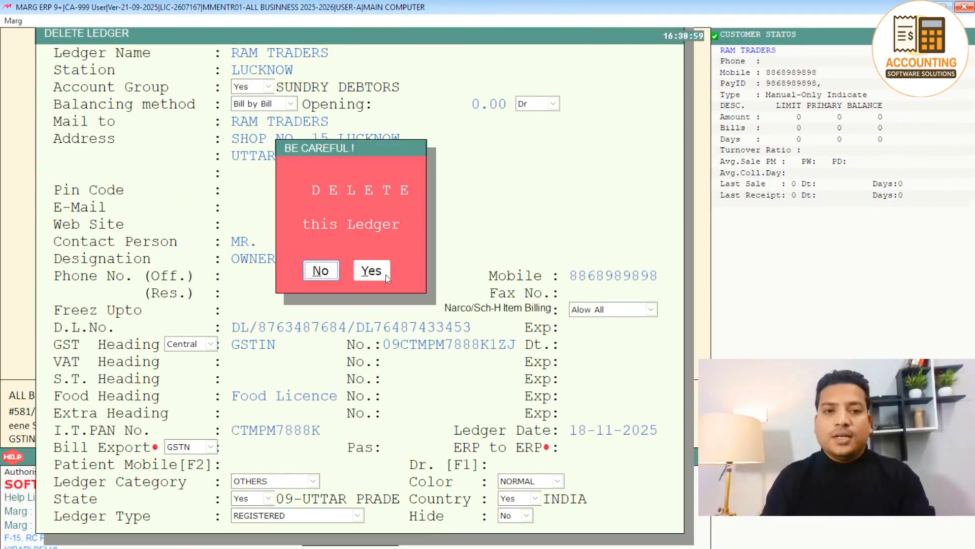
{"action": "left_click", "coordinate": [385, 274]}
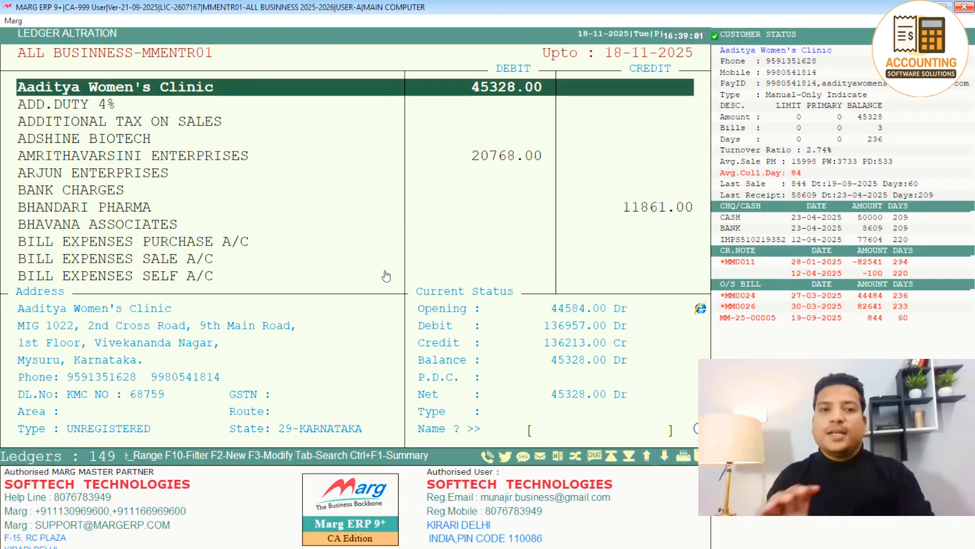
{"action": "key", "text": "Escape"}
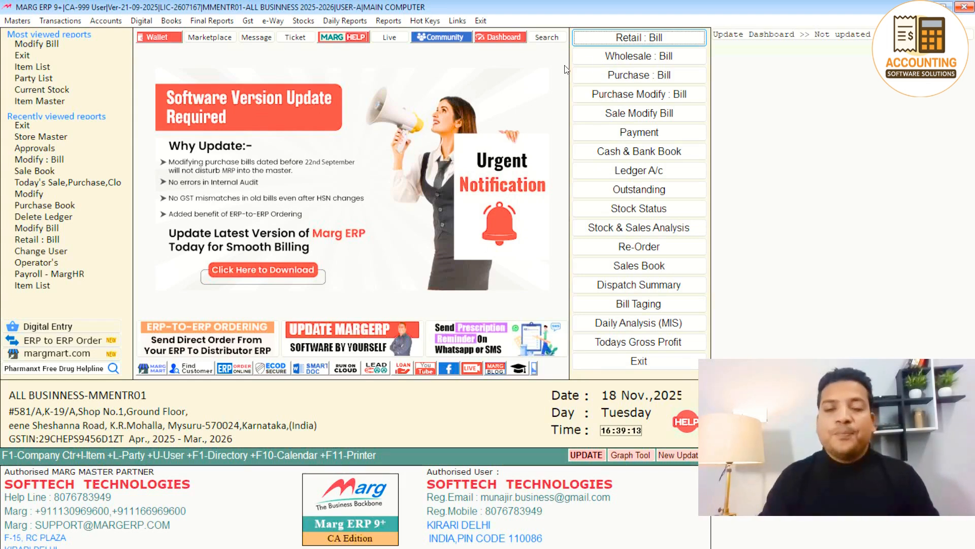
{"action": "left_click", "coordinate": [602, 62]}
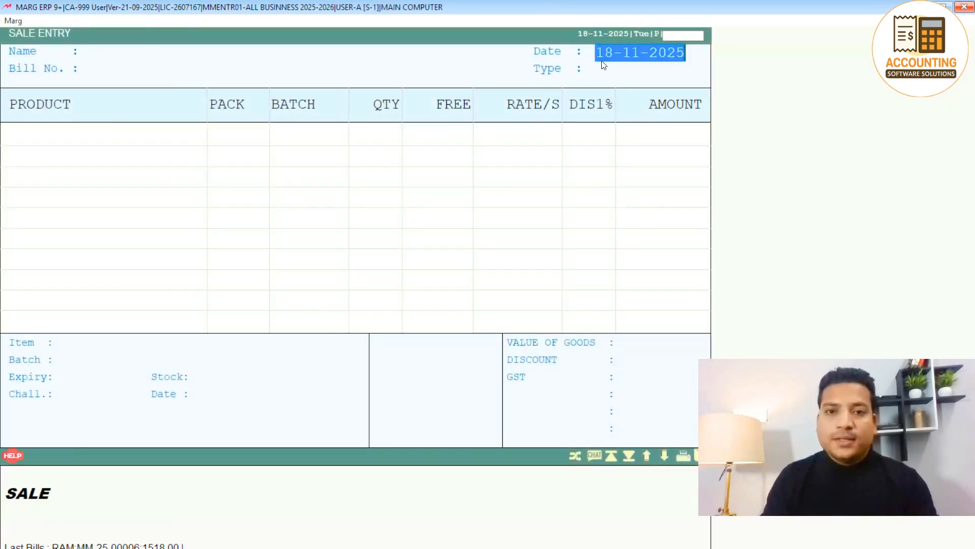
{"action": "key", "text": "Return"}
{"action": "key", "text": "F2"}
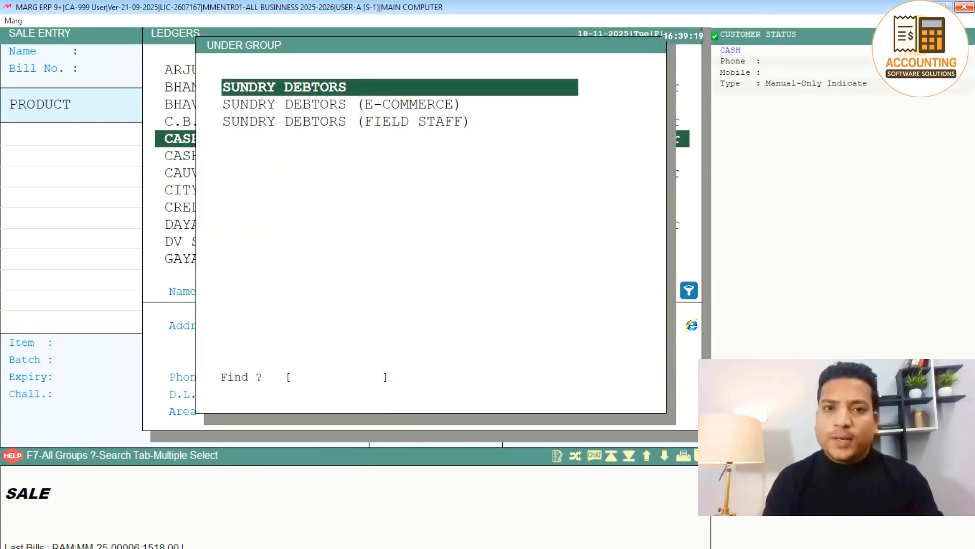
{"action": "key", "text": "Return"}
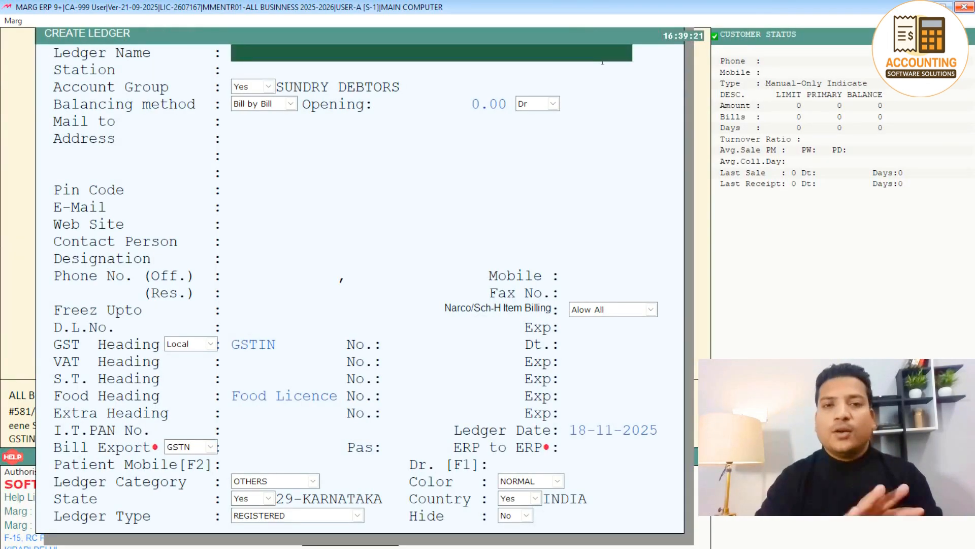
{"action": "key", "text": "Escape"}
{"action": "key", "text": "Escape"}
{"action": "key", "text": "Escape"}
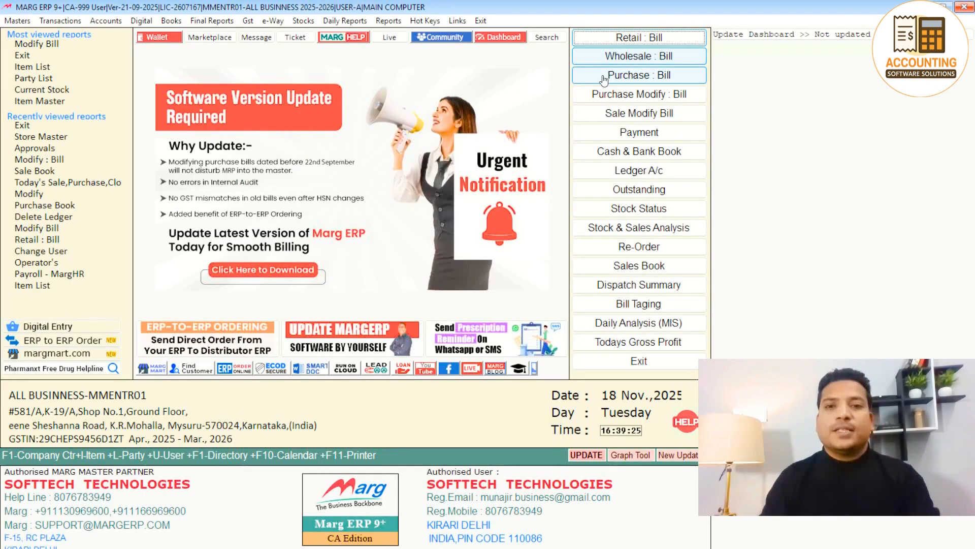
{"action": "left_click", "coordinate": [631, 77]}
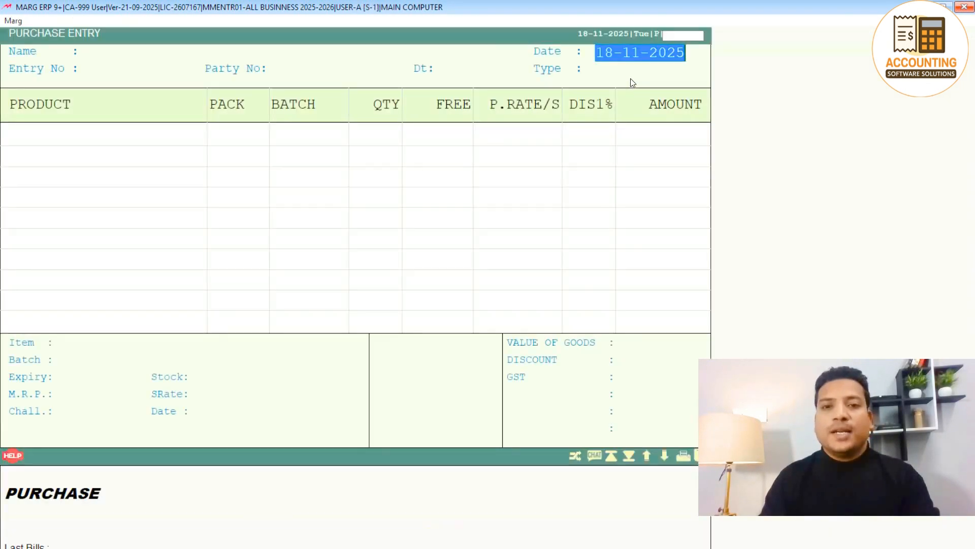
{"action": "key", "text": "Return"}
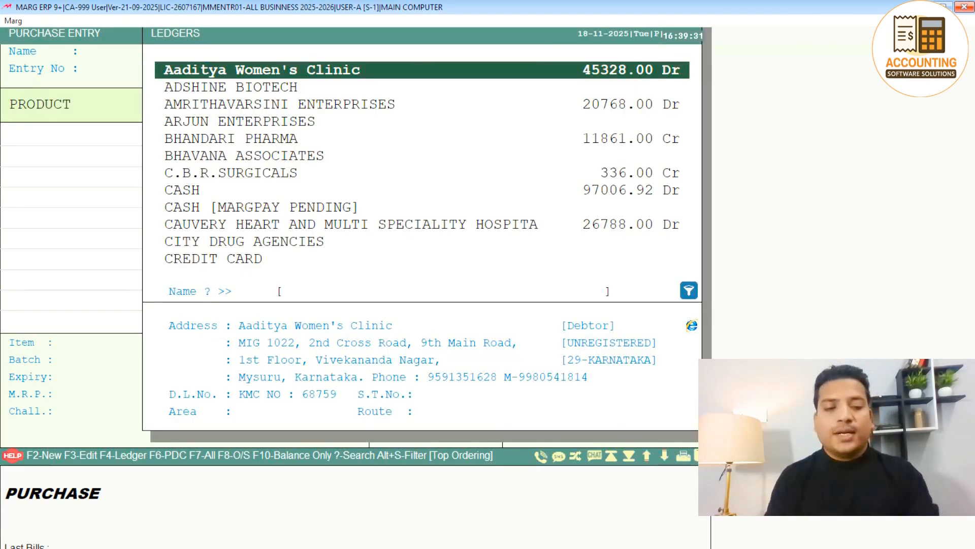
{"action": "key", "text": "F2"}
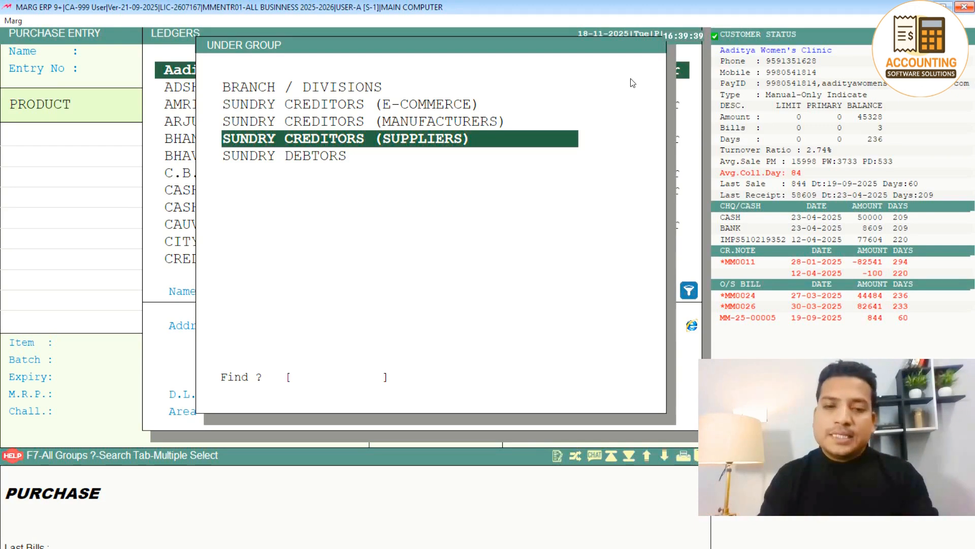
{"action": "key", "text": "Return"}
{"action": "type", "text": "DSF"}
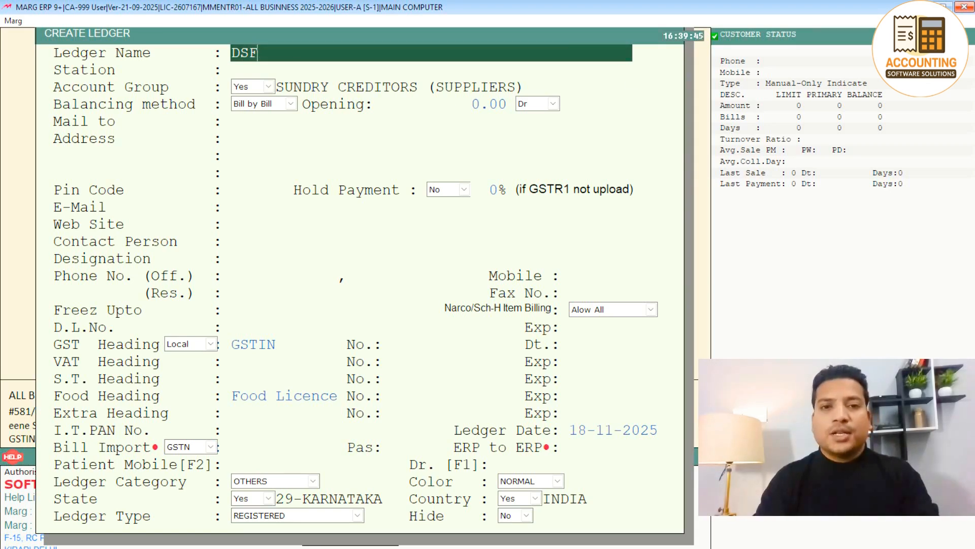
{"action": "key", "text": "Escape"}
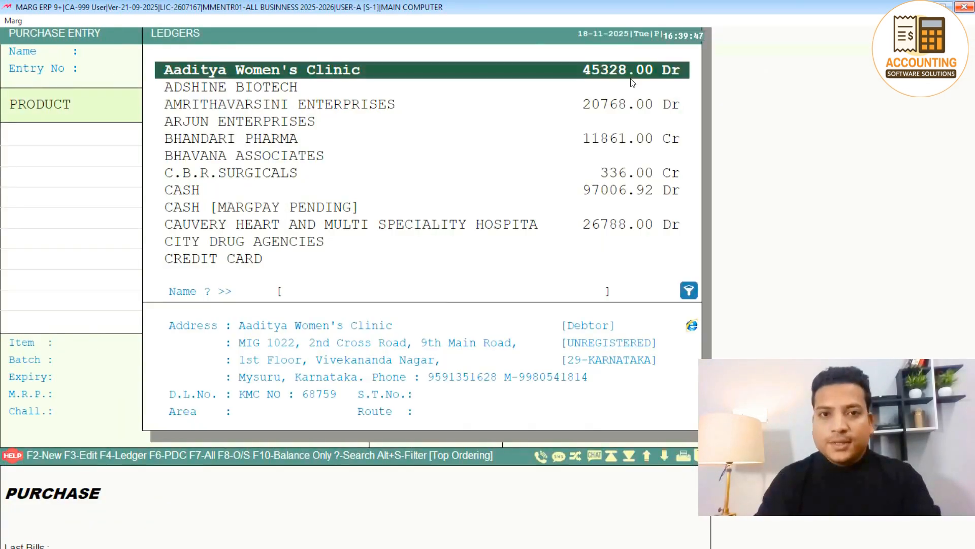
{"action": "key", "text": "Escape"}
{"action": "key", "text": "Escape"}
{"action": "left_click", "coordinate": [606, 350]}
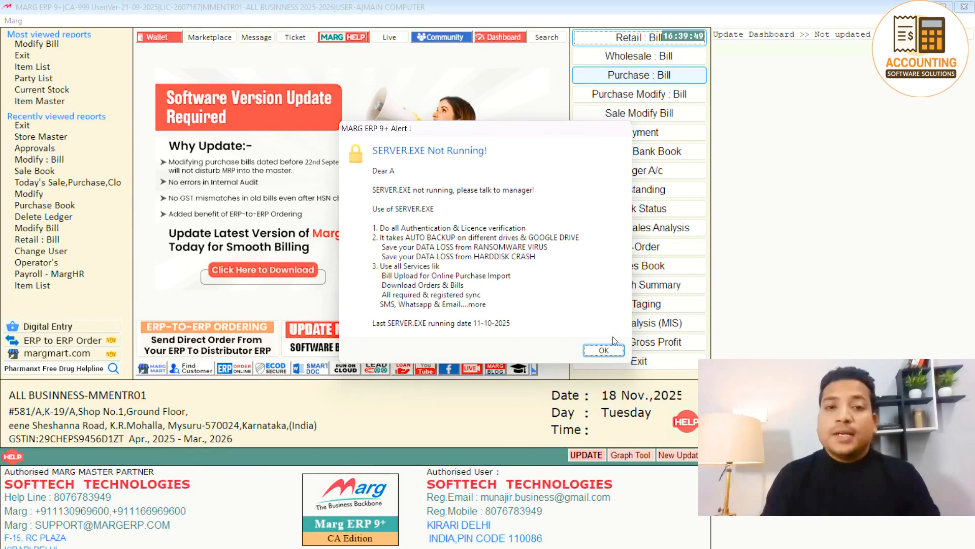
Start a retail bill with 2 FEPANIL 250MG from batch FLD24M152.
{"action": "left_click", "coordinate": [637, 40]}
{"action": "key", "text": "Return"}
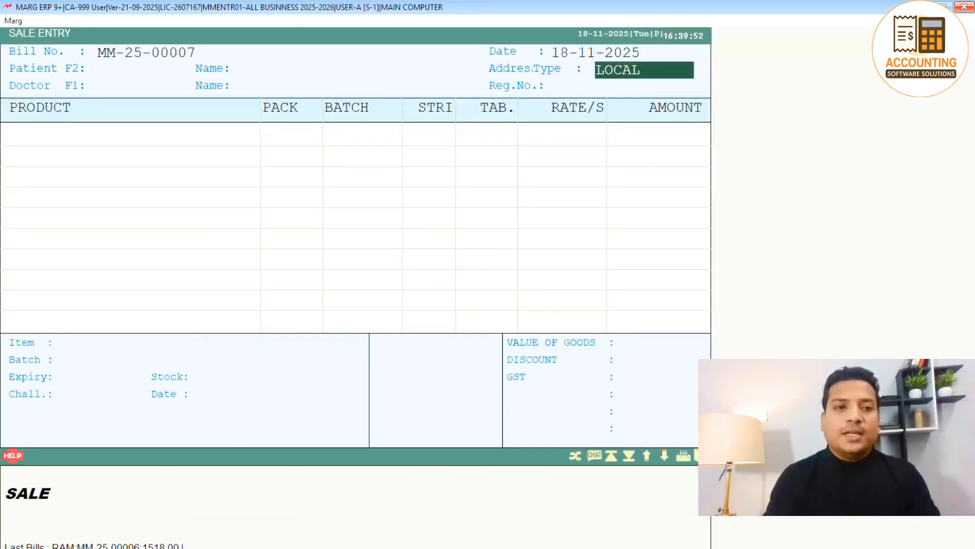
{"action": "key", "text": "Return"}
{"action": "key", "text": "Return"}
{"action": "key", "text": "Return"}
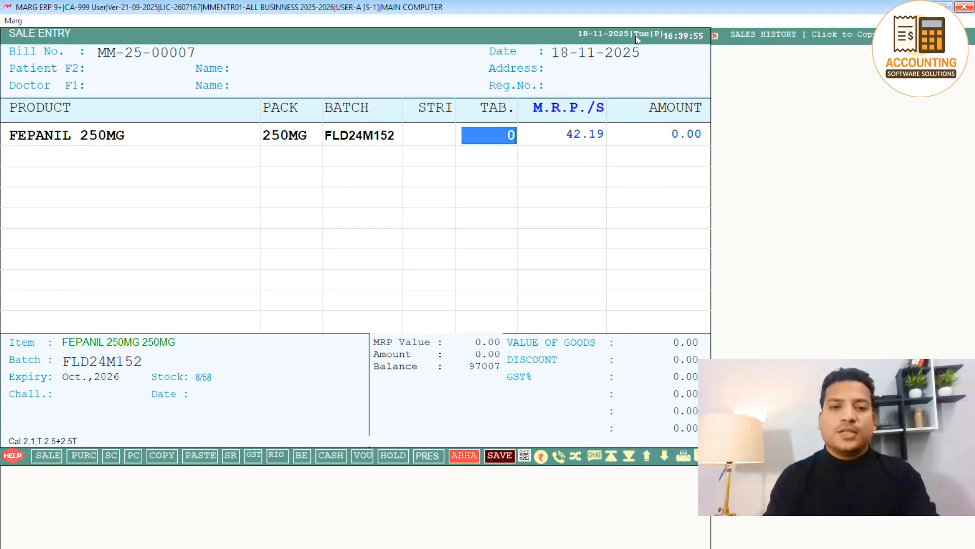
{"action": "type", "text": "2"}
{"action": "key", "text": "Return"}
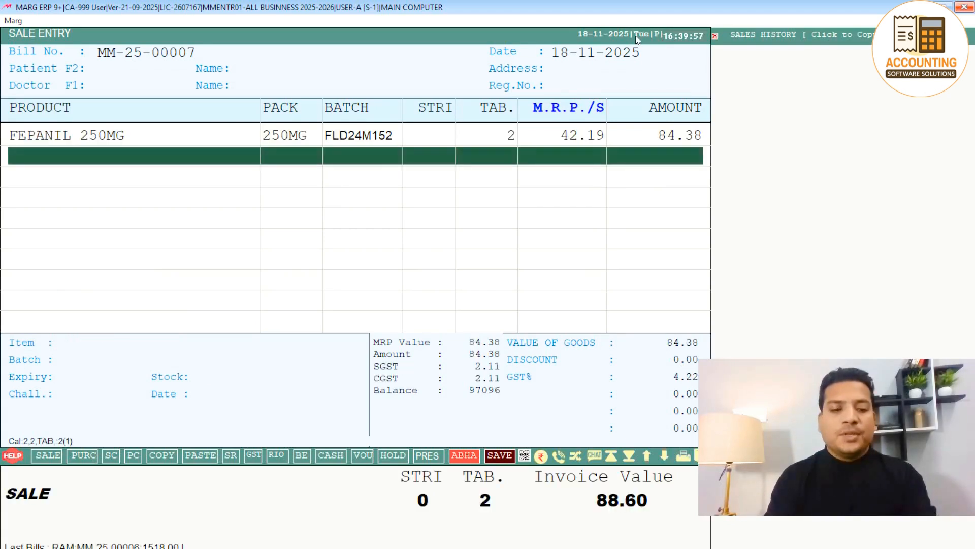
{"action": "key", "text": "F2"}
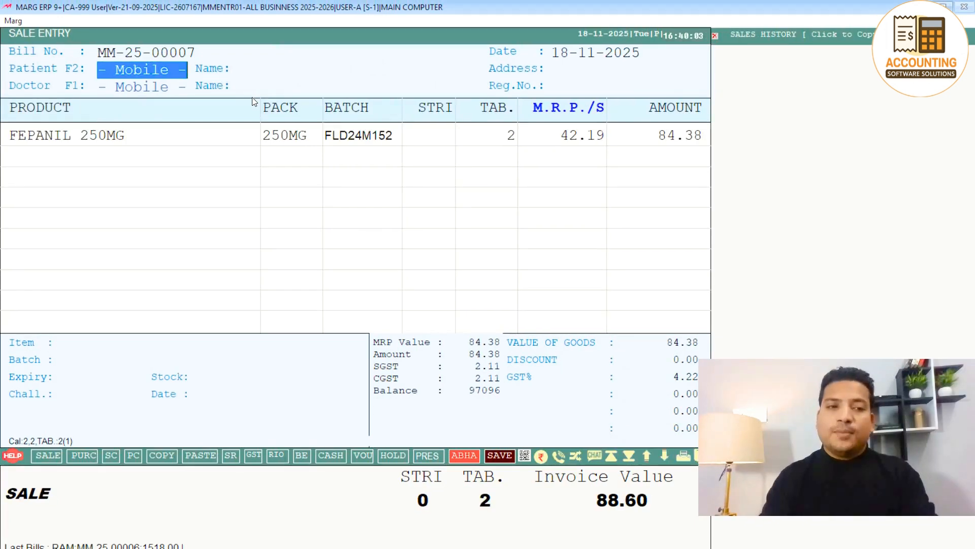
Browse the patient list and begin a new patient under the CASH ledger.
{"action": "key", "text": "Return"}
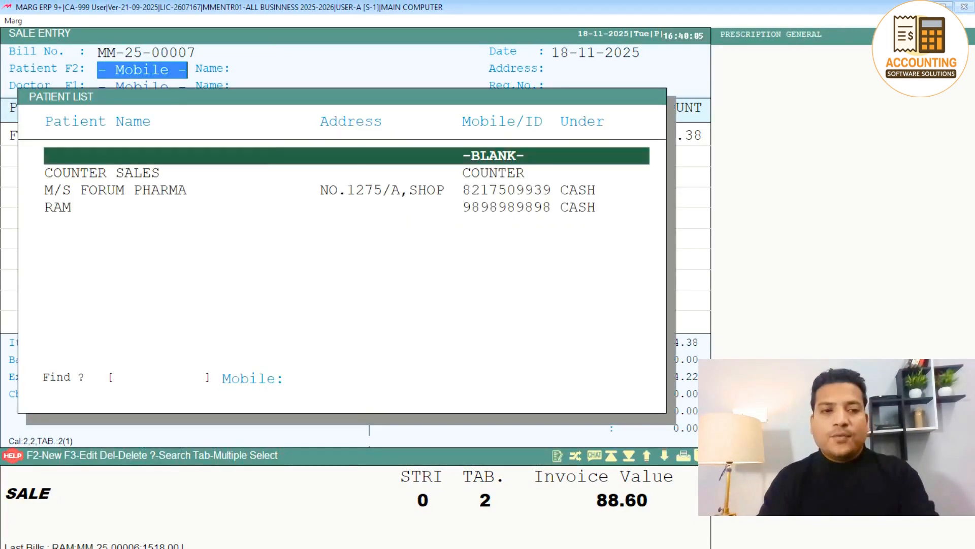
{"action": "key", "text": "Down"}
{"action": "key", "text": "Down"}
{"action": "key", "text": "Down"}
{"action": "key", "text": "Up"}
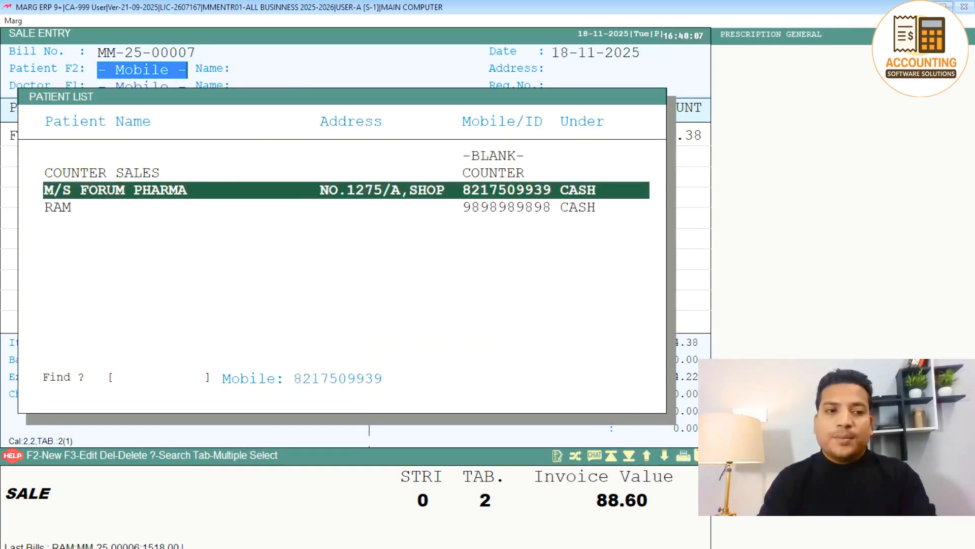
{"action": "key", "text": "Up"}
{"action": "key", "text": "Down"}
{"action": "key", "text": "Down"}
{"action": "key", "text": "Return"}
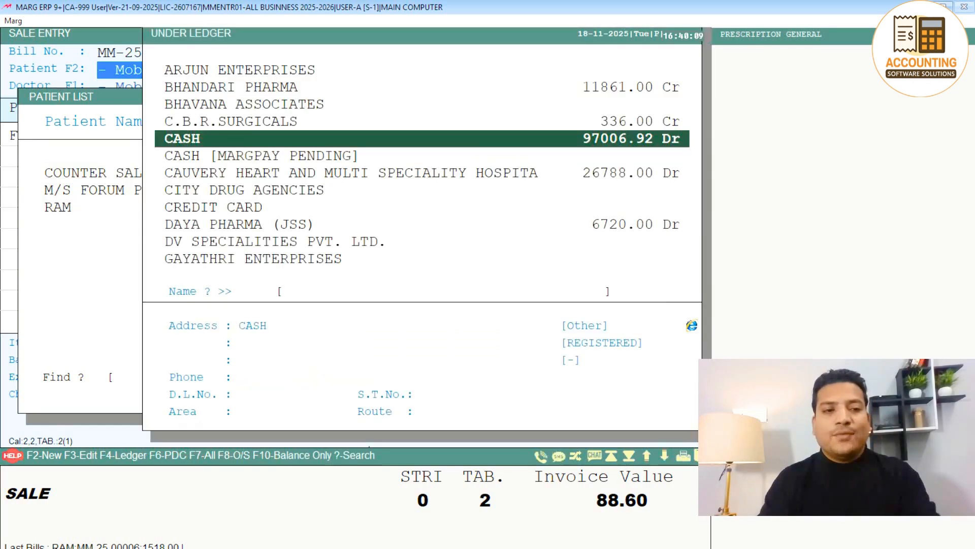
{"action": "key", "text": "Return"}
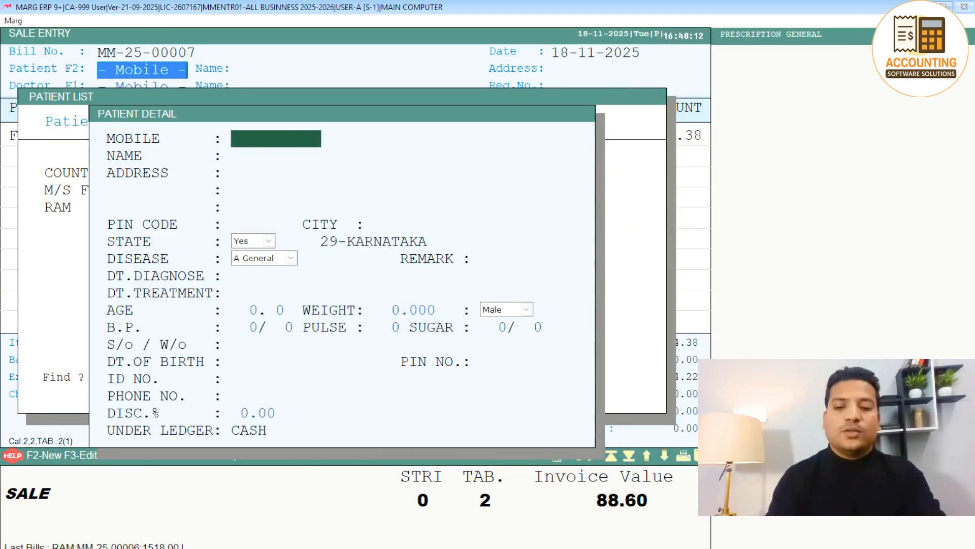
Save the new patient with their mobile number and name, then close the Patient List.
{"action": "key", "text": "Return"}
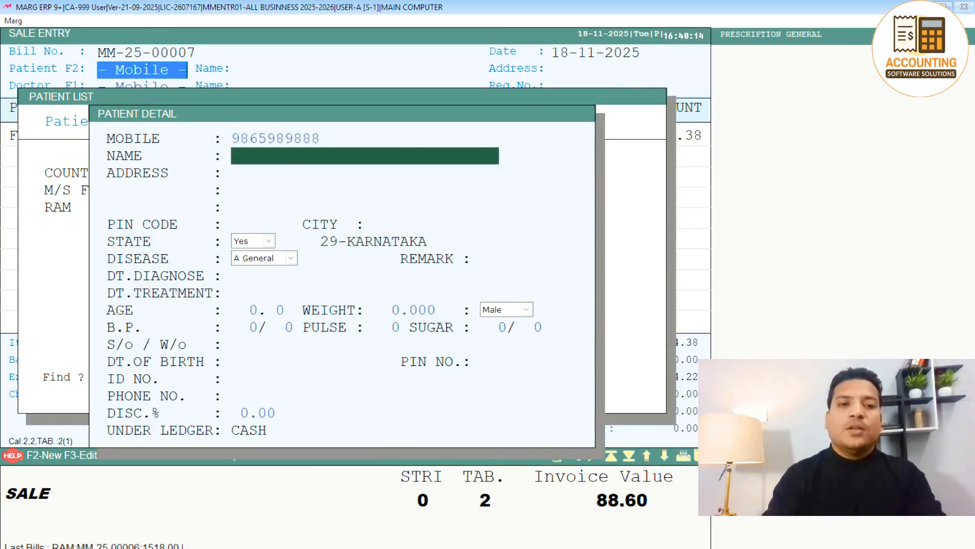
{"action": "type", "text": "RAHUL"}
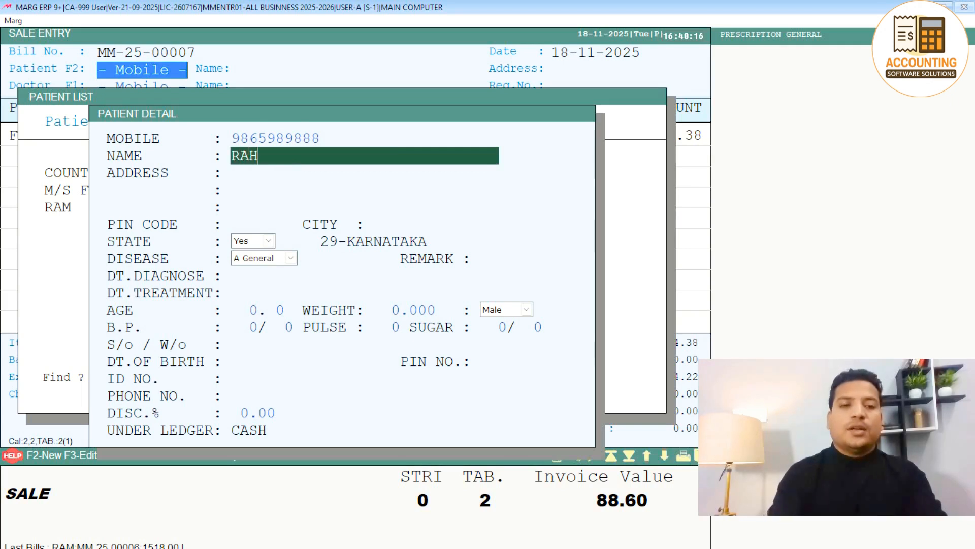
{"action": "key", "text": "Return"}
{"action": "key", "text": "Return"}
{"action": "key", "text": "Return"}
{"action": "key", "text": "Return"}
{"action": "key", "text": "Return"}
{"action": "key", "text": "Return"}
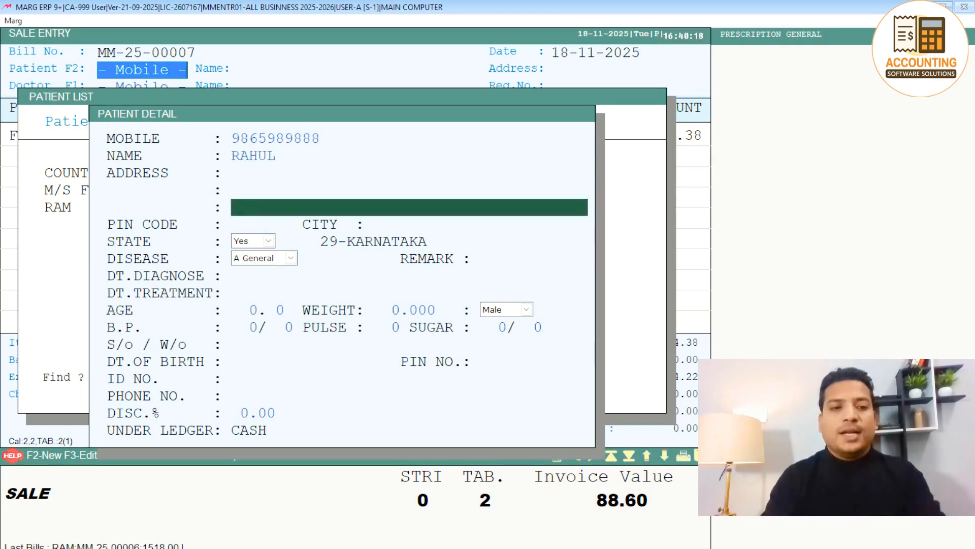
{"action": "key", "text": "Return"}
{"action": "key", "text": "Return"}
{"action": "key", "text": "Return"}
{"action": "key", "text": "Return"}
{"action": "key", "text": "Return"}
{"action": "key", "text": "Return"}
{"action": "key", "text": "Return"}
{"action": "key", "text": "Return"}
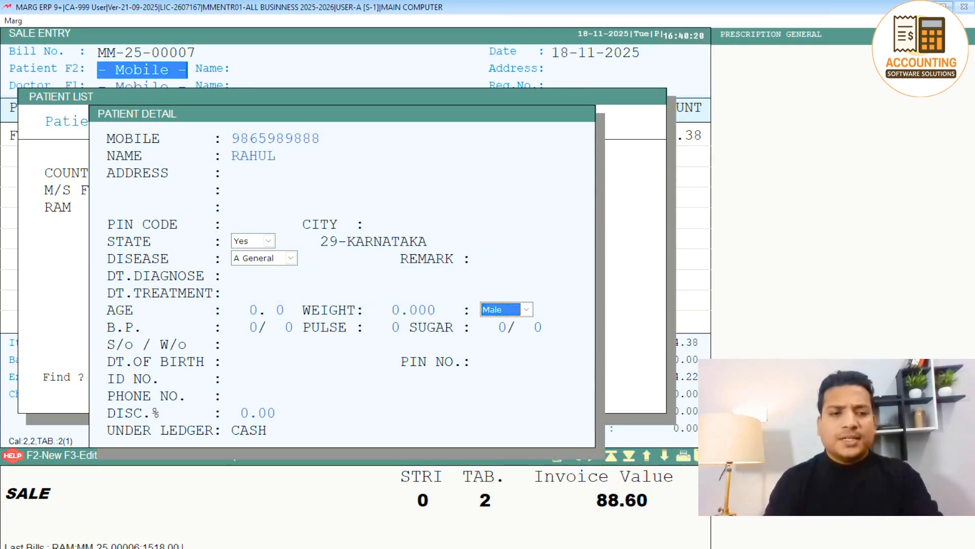
{"action": "key", "text": "Return"}
{"action": "key", "text": "Return"}
{"action": "key", "text": "Return"}
{"action": "key", "text": "Return"}
{"action": "key", "text": "Return"}
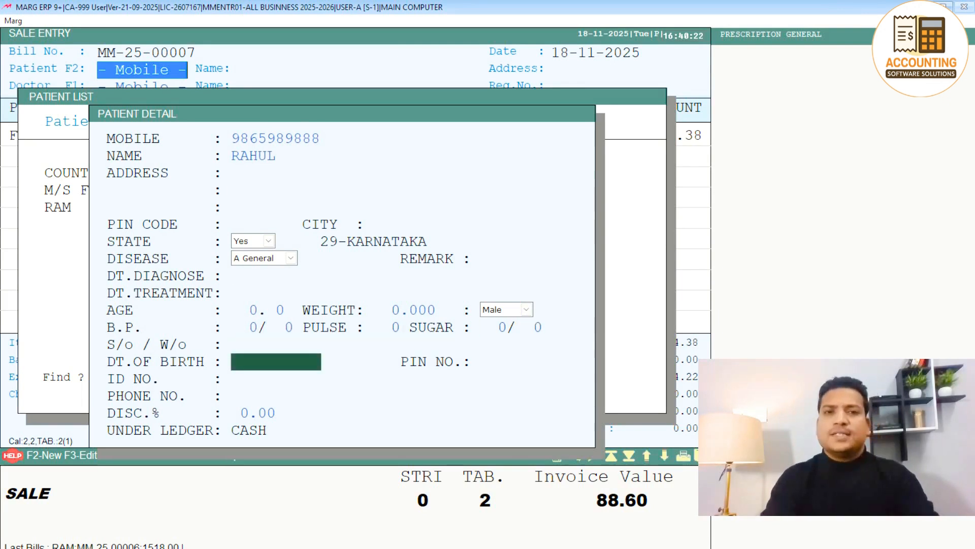
{"action": "key", "text": "Return"}
{"action": "key", "text": "Return"}
{"action": "key", "text": "Return"}
{"action": "key", "text": "Return"}
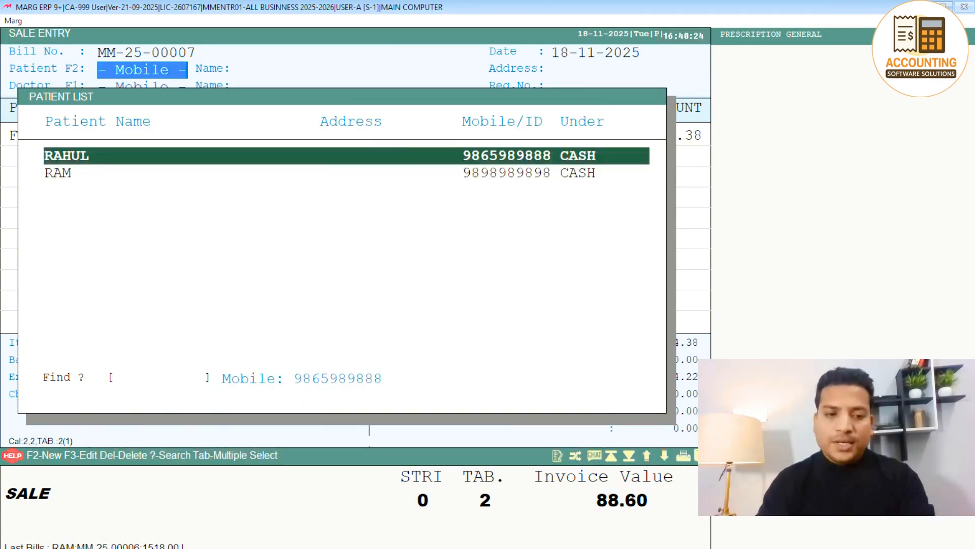
{"action": "key", "text": "Escape"}
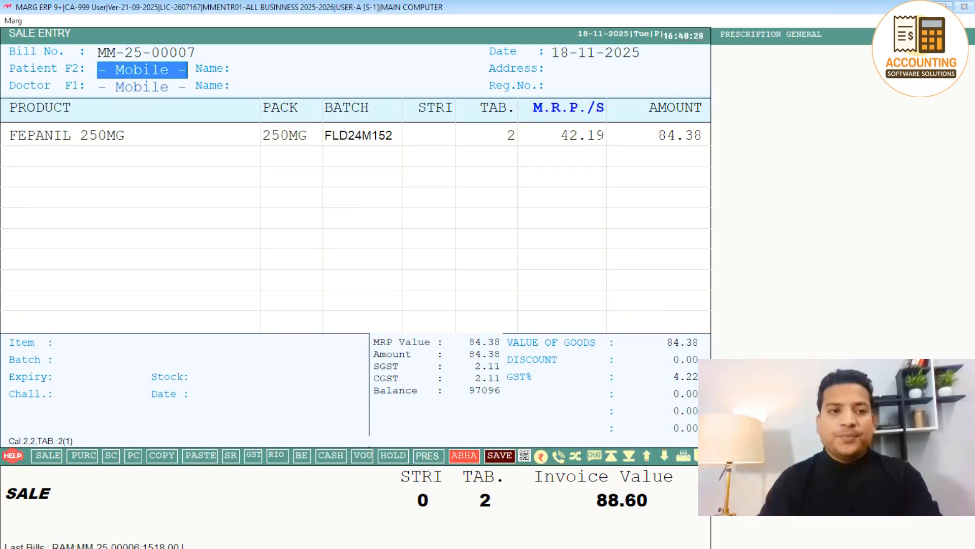
Add a new prescribing doctor with mobile number, name and address DELHI.
{"action": "key", "text": "Return"}
{"action": "key", "text": "Return"}
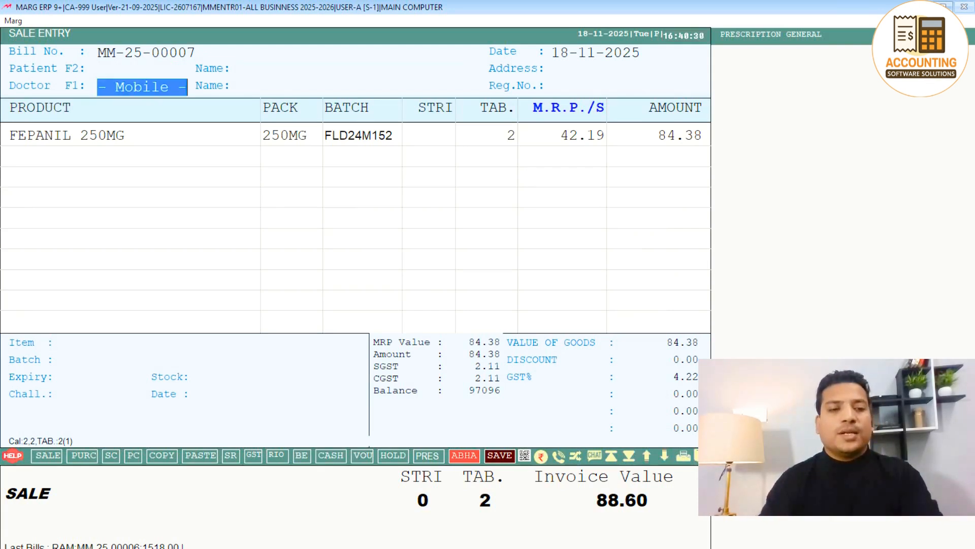
{"action": "key", "text": "Return"}
{"action": "key", "text": "F2"}
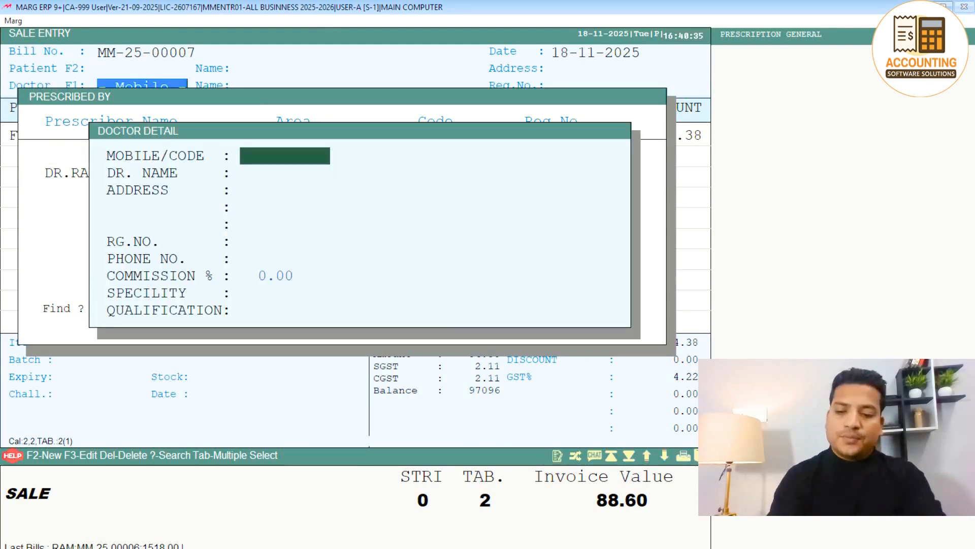
{"action": "type", "text": "986598988"}
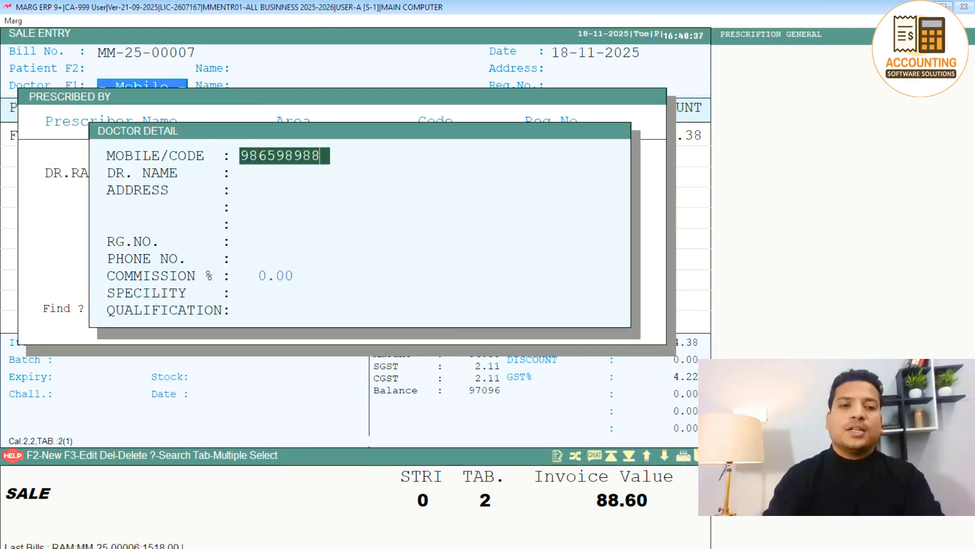
{"action": "key", "text": "Return"}
{"action": "type", "text": "SAHIL"}
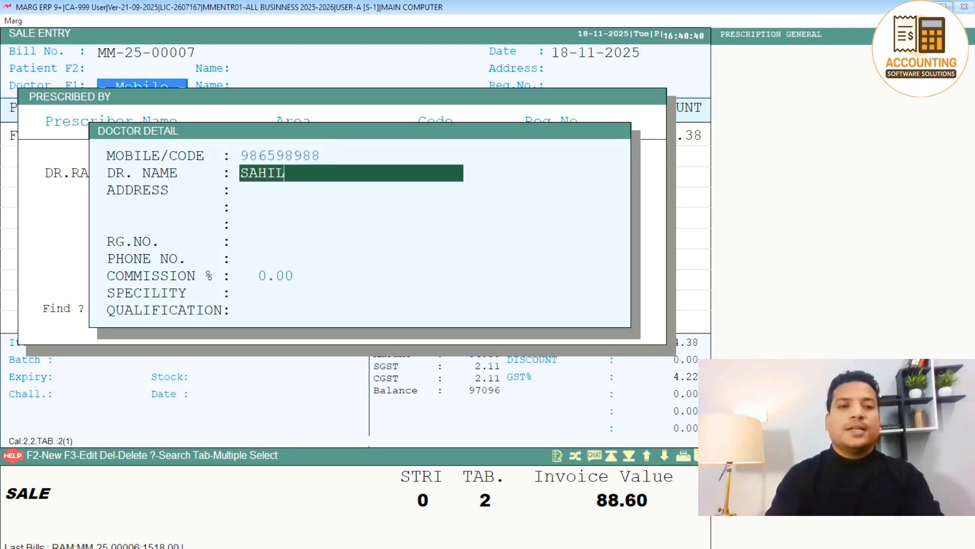
{"action": "key", "text": "Return"}
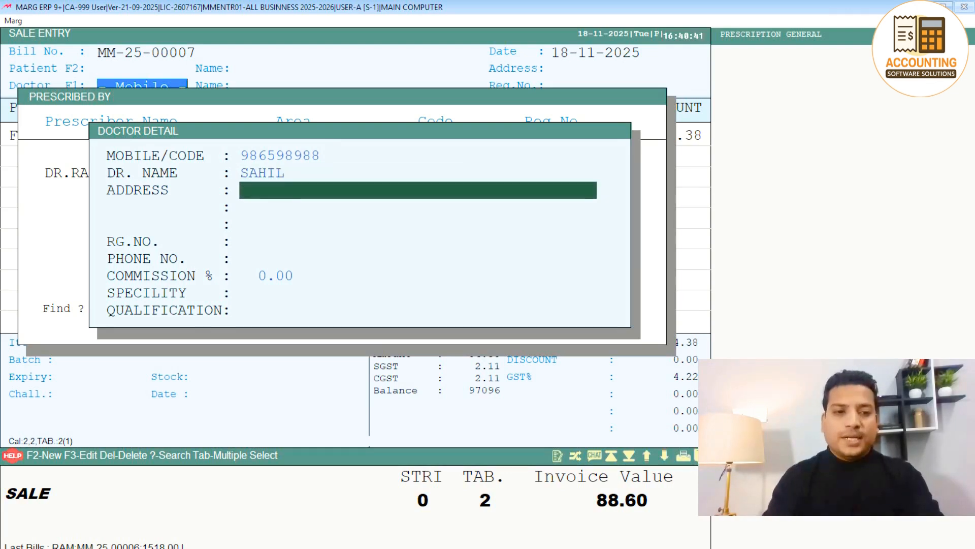
{"action": "type", "text": "DELHI"}
{"action": "key", "text": "Return"}
{"action": "key", "text": "Return"}
{"action": "key", "text": "Return"}
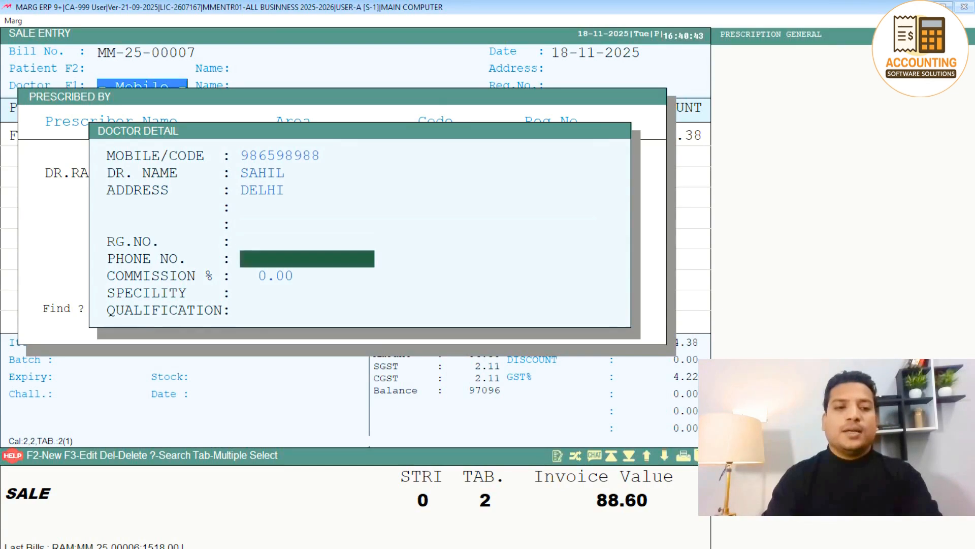
{"action": "key", "text": "Return"}
{"action": "key", "text": "Return"}
{"action": "key", "text": "Return"}
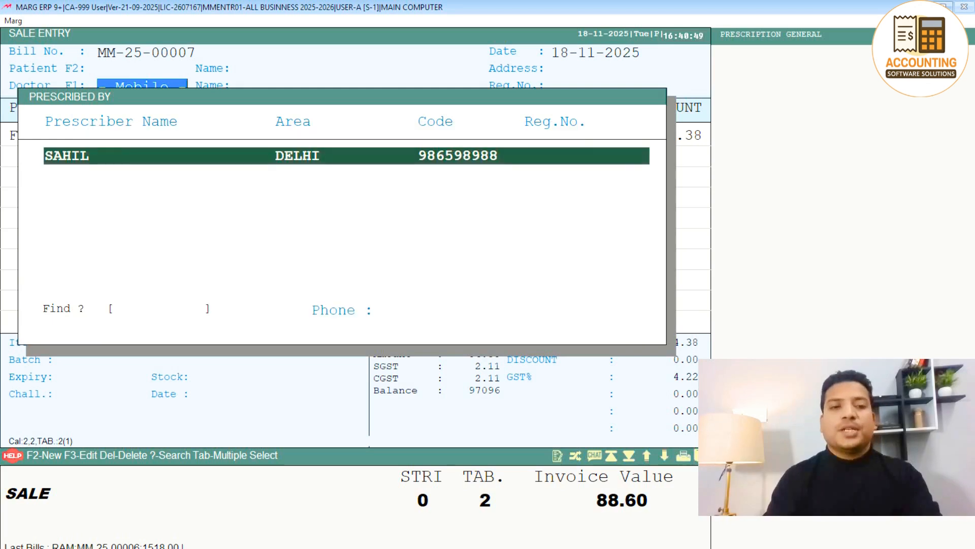
{"action": "key", "text": "Return"}
{"action": "key", "text": "Return"}
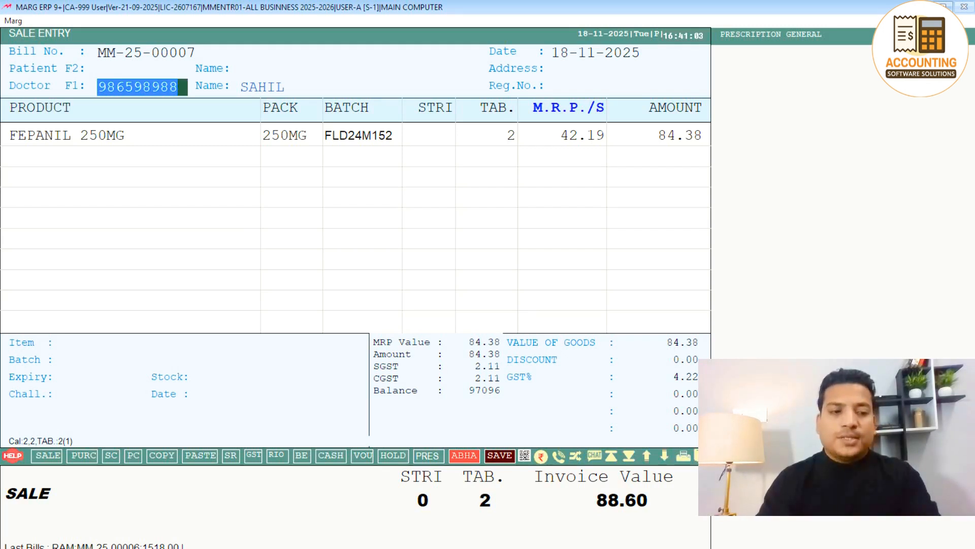
Reopen the doctor list and review the new doctor's details without changes.
{"action": "key", "text": "F1"}
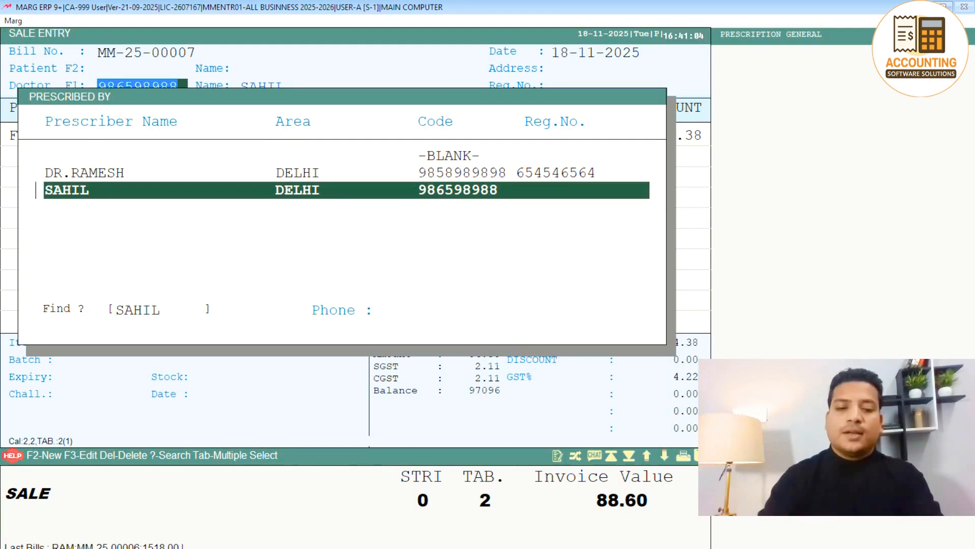
{"action": "key", "text": "F3"}
{"action": "key", "text": "Return"}
{"action": "key", "text": "Return"}
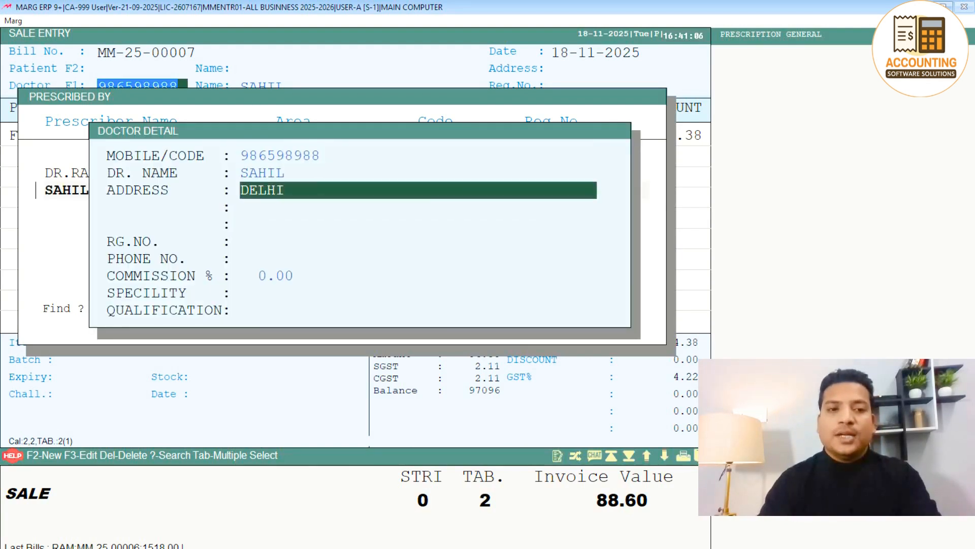
{"action": "key", "text": "Return"}
{"action": "key", "text": "Return"}
{"action": "key", "text": "Return"}
{"action": "key", "text": "Return"}
{"action": "key", "text": "Escape"}
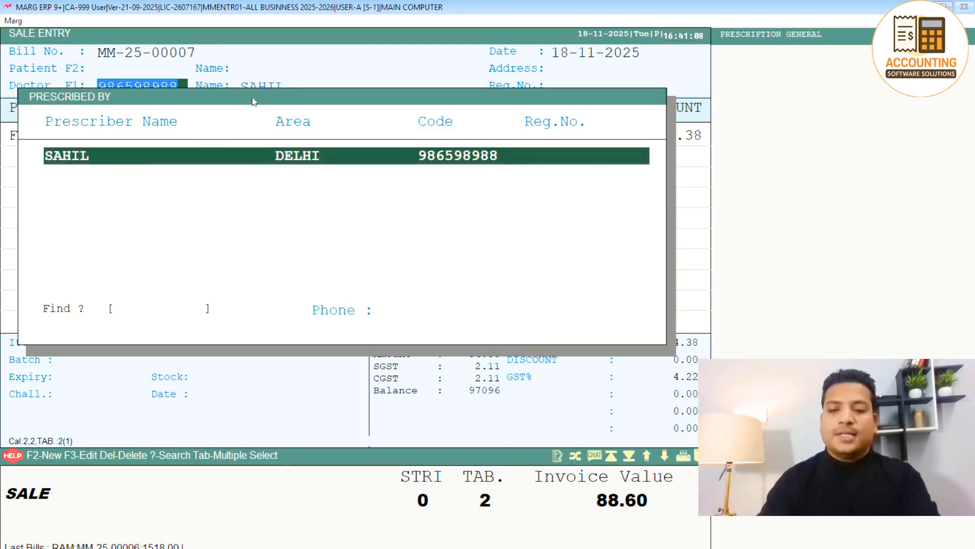
Delete the new prescriber with Yes and return to the sale bill.
{"action": "key", "text": "Delete"}
{"action": "key", "text": "Left"}
{"action": "key", "text": "Return"}
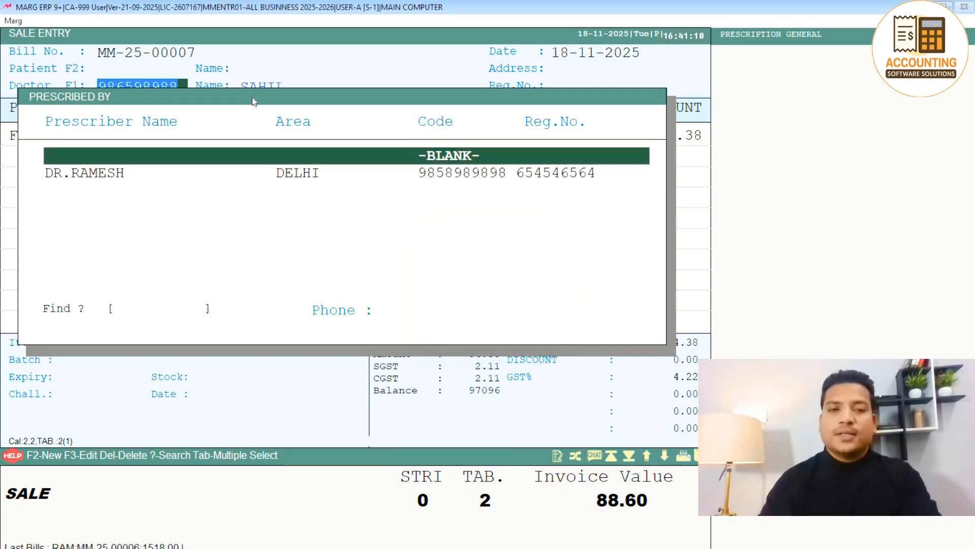
{"action": "key", "text": "Escape"}
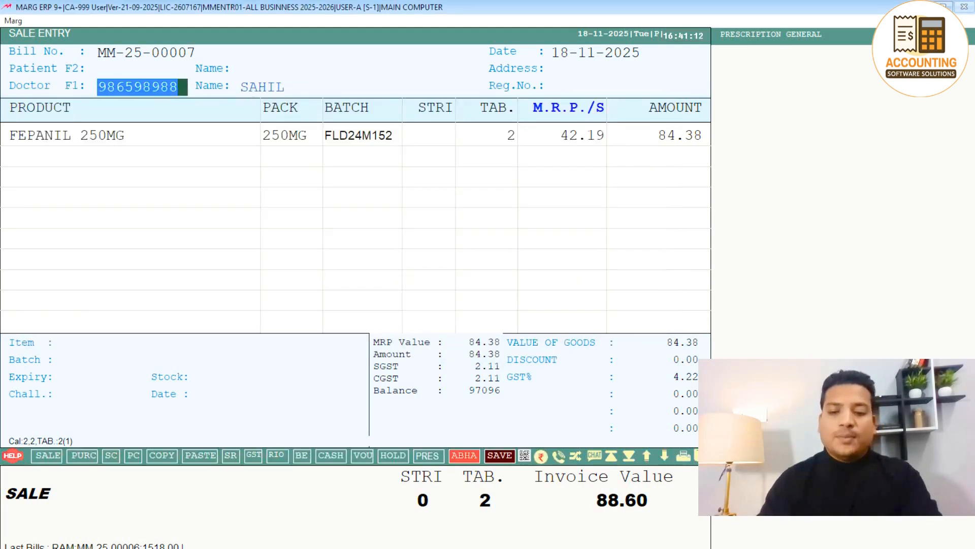
Open the patient list and view the new patient's details without changes.
{"action": "key", "text": "Up"}
{"action": "key", "text": "Return"}
{"action": "key", "text": "Down"}
{"action": "key", "text": "Down"}
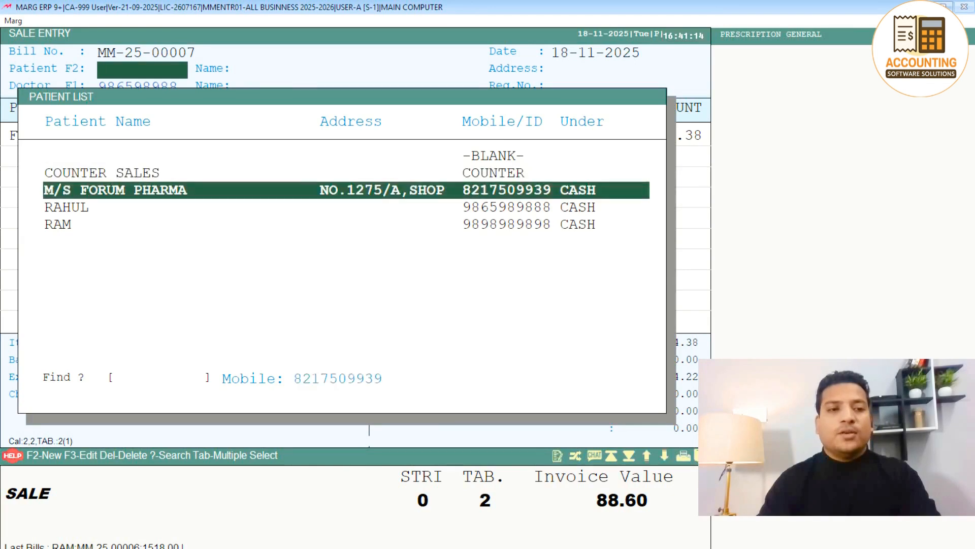
{"action": "key", "text": "Down"}
{"action": "key", "text": "Down"}
{"action": "key", "text": "Up"}
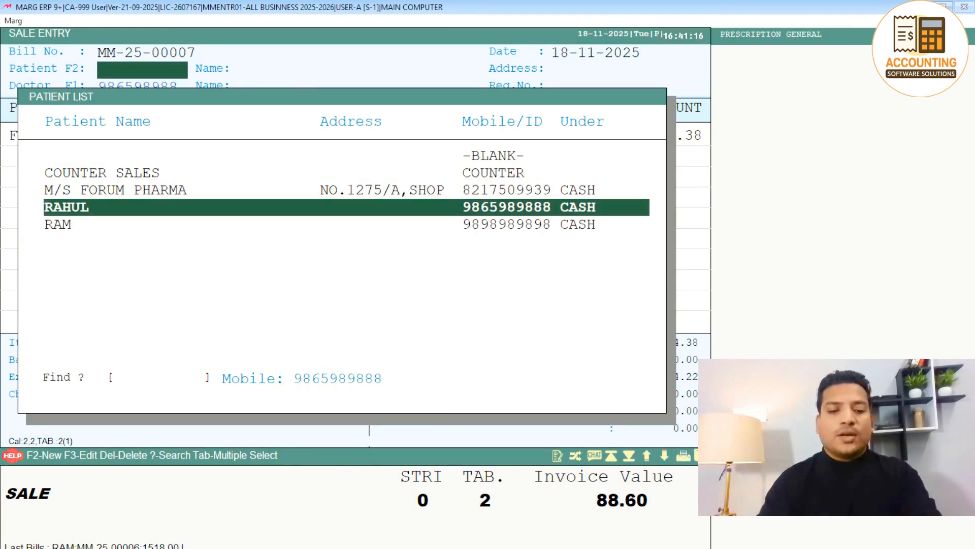
{"action": "key", "text": "F3"}
{"action": "key", "text": "Return"}
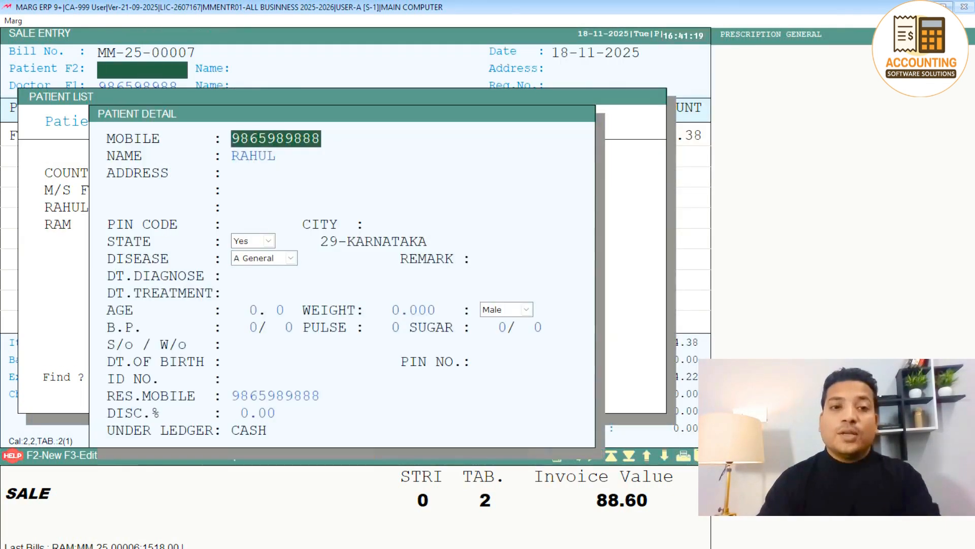
{"action": "key", "text": "Return"}
{"action": "key", "text": "Return"}
{"action": "key", "text": "Return"}
{"action": "key", "text": "Return"}
{"action": "key", "text": "Escape"}
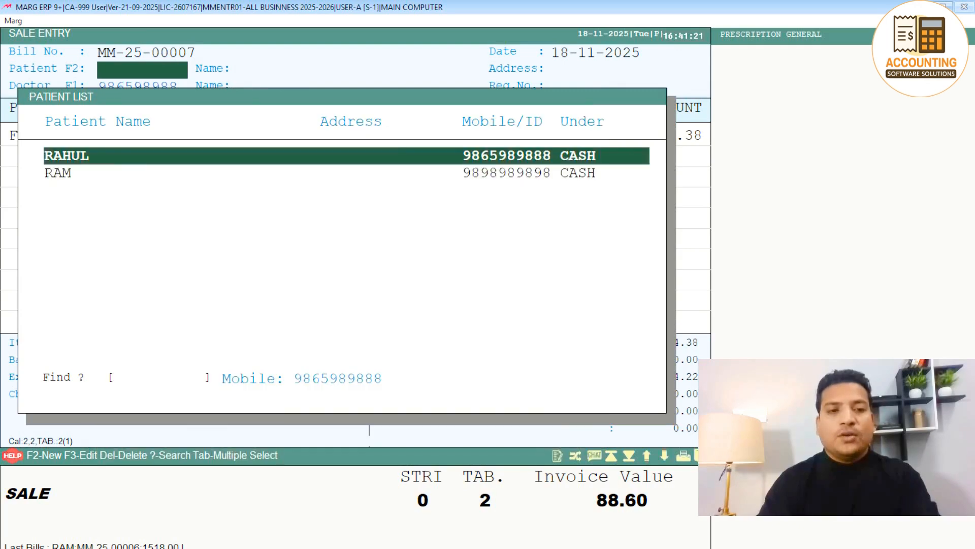
Cancel deleting the patient and exit the bill without saving.
{"action": "key", "text": "Delete"}
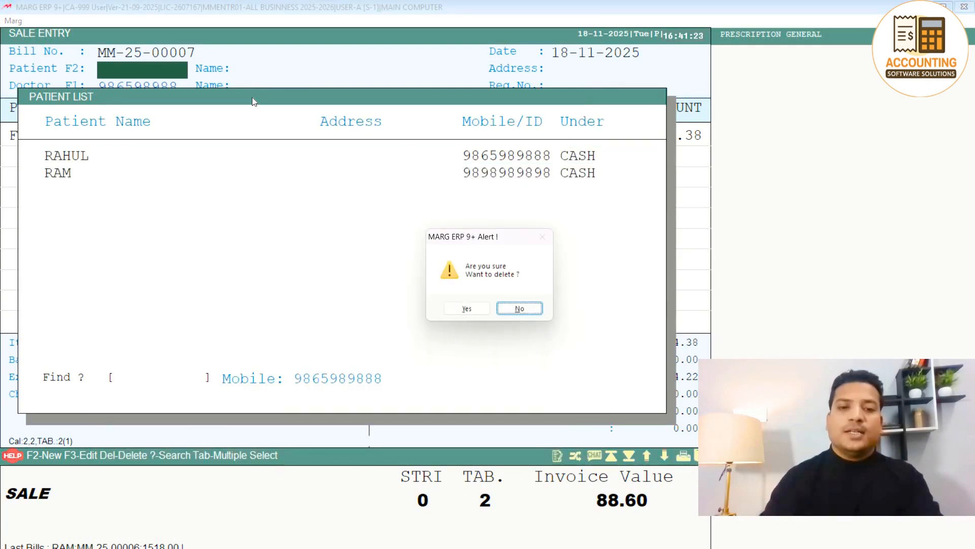
{"action": "key", "text": "Escape"}
{"action": "key", "text": "Escape"}
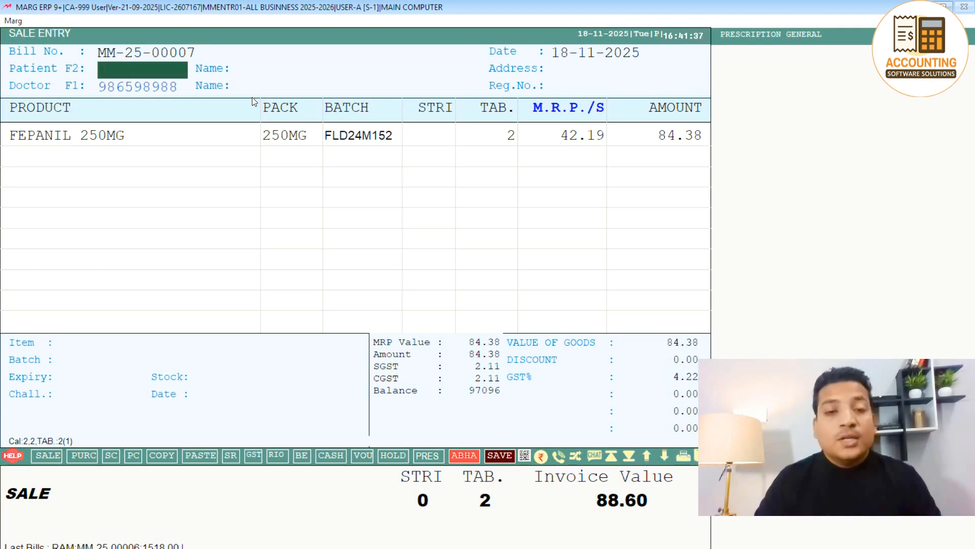
{"action": "key", "text": "Escape"}
{"action": "key", "text": "Escape"}
{"action": "key", "text": "Escape"}
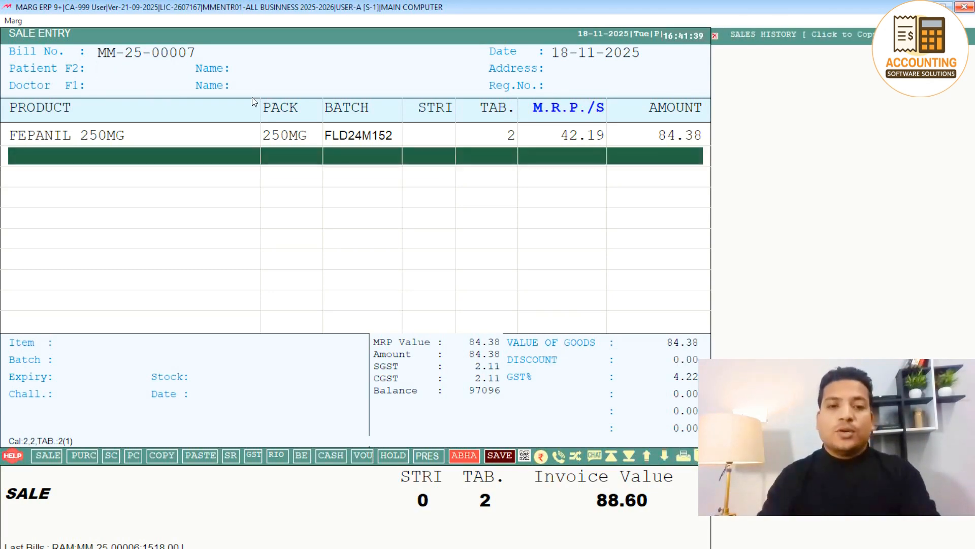
Leave the current bill and switch to the BANSAL GARMENTS company, skipping the backup alert.
{"action": "key", "text": "Return"}
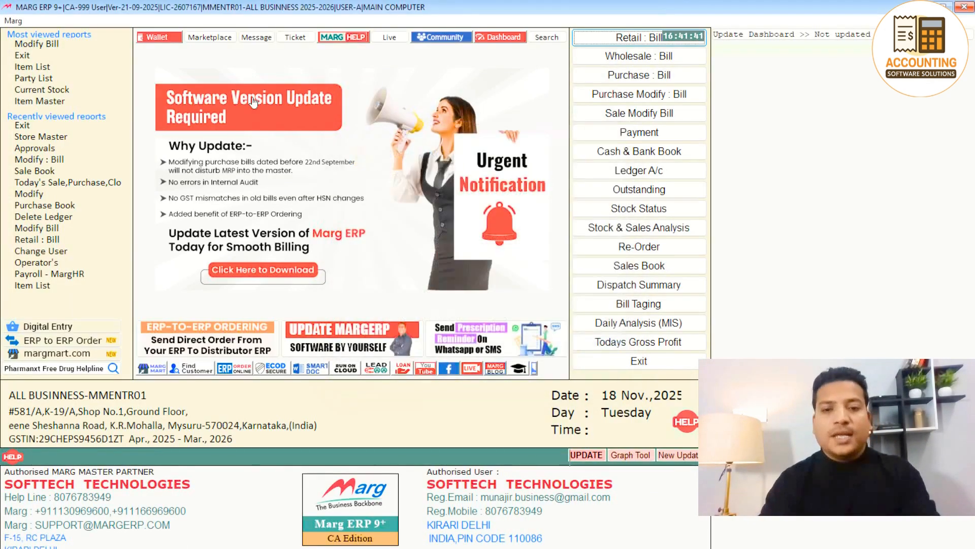
{"action": "key", "text": "F1"}
{"action": "key", "text": "Up"}
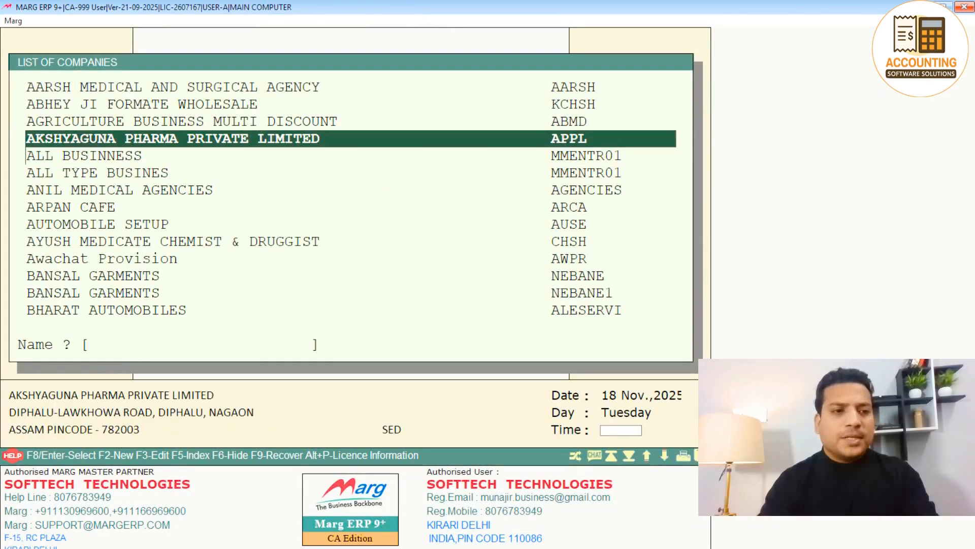
{"action": "key", "text": "Down"}
{"action": "key", "text": "Down"}
{"action": "key", "text": "Return"}
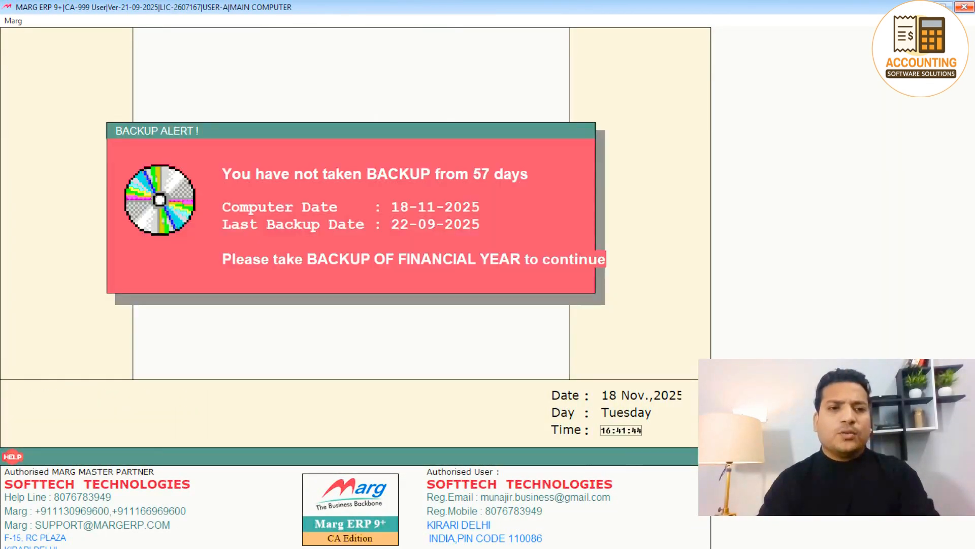
{"action": "key", "text": "Return"}
{"action": "key", "text": "Down"}
{"action": "key", "text": "Down"}
Start sale bill A000001 with item 1000NET at 1000.00 and return to the bill header.
{"action": "key", "text": "Return"}
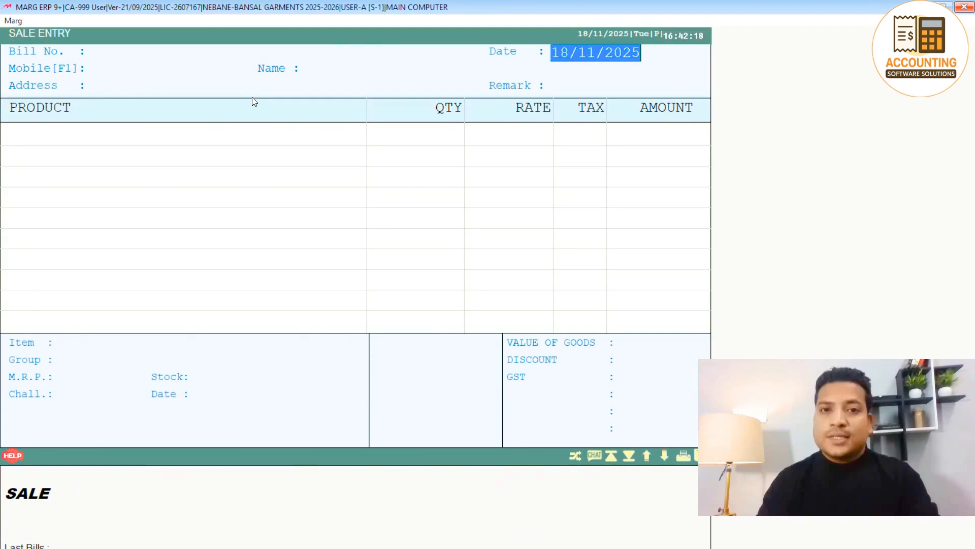
{"action": "key", "text": "Return"}
{"action": "key", "text": "Return"}
{"action": "key", "text": "Return"}
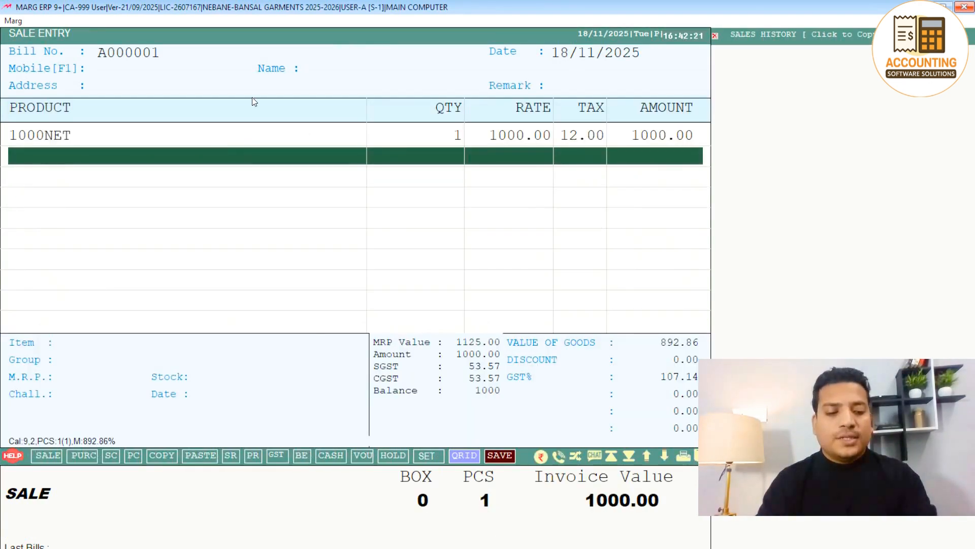
{"action": "key", "text": "Page_Up"}
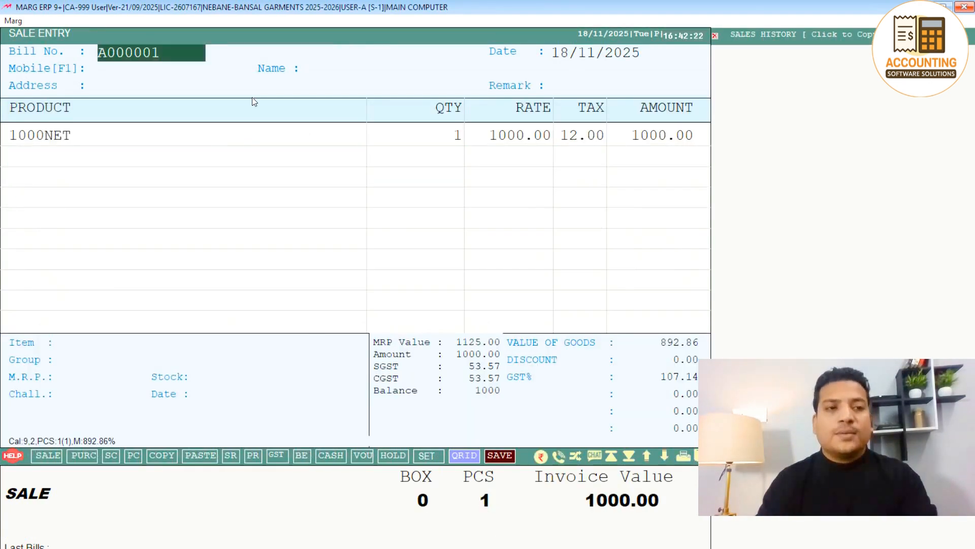
{"action": "key", "text": "Return"}
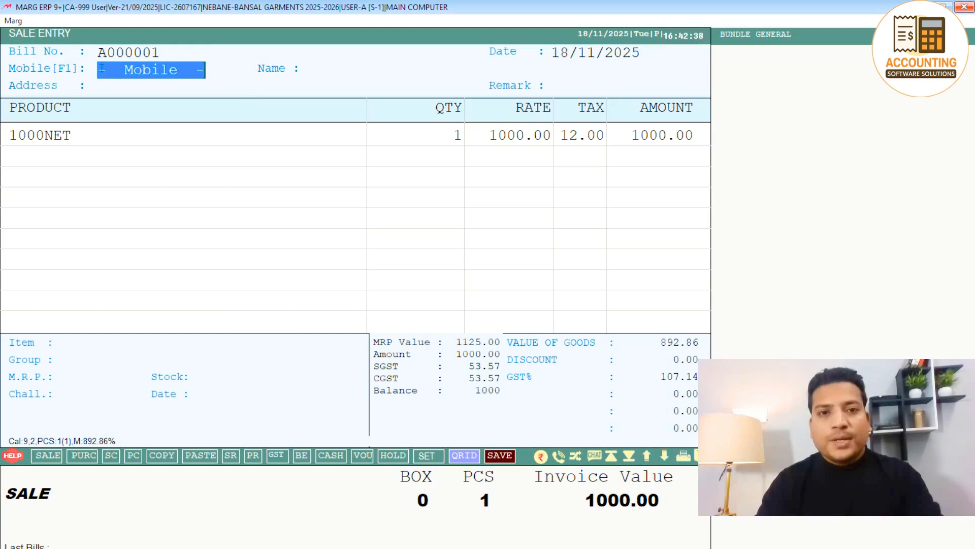
Enter the customer's mobile number and choose to create a new customer for it.
{"action": "type", "text": "98989"}
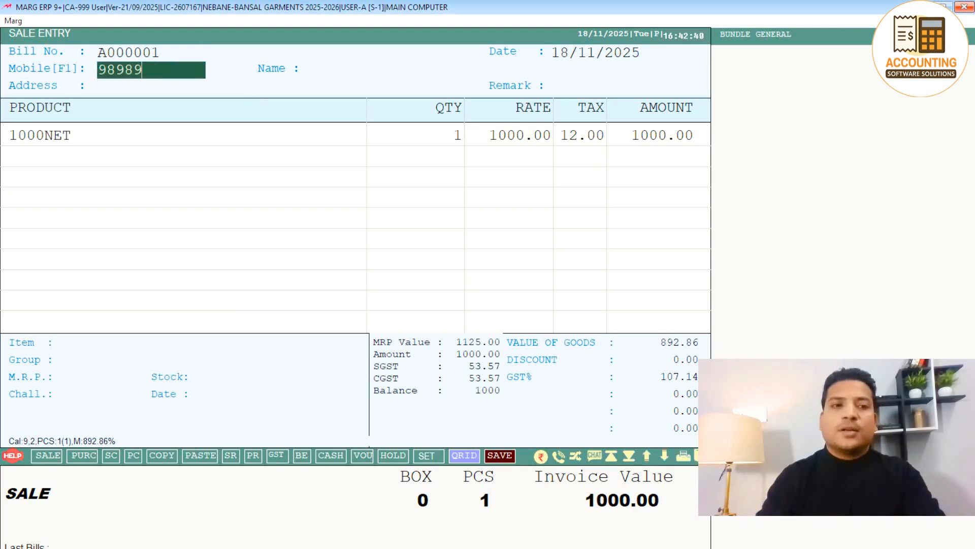
{"action": "type", "text": "89898"}
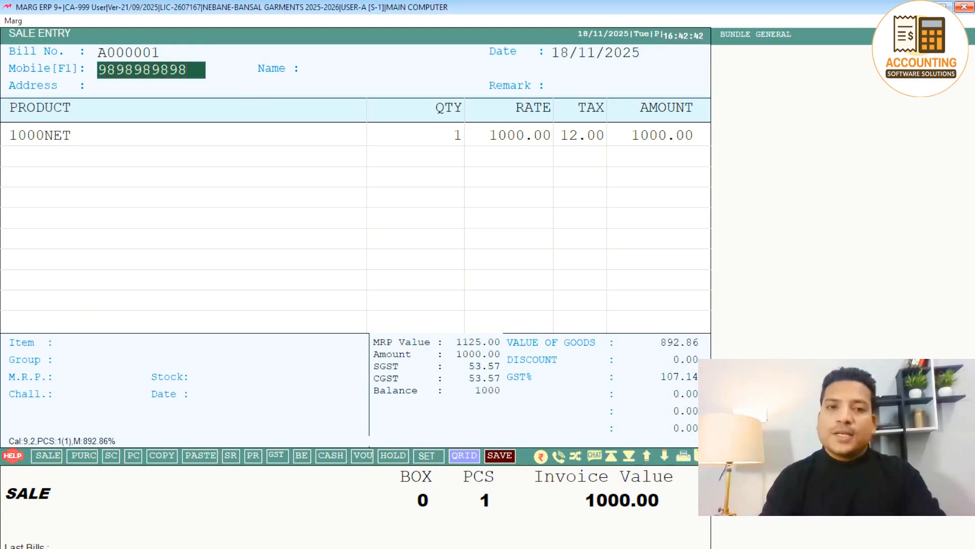
{"action": "key", "text": "Return"}
{"action": "key", "text": "Left"}
{"action": "key", "text": "Return"}
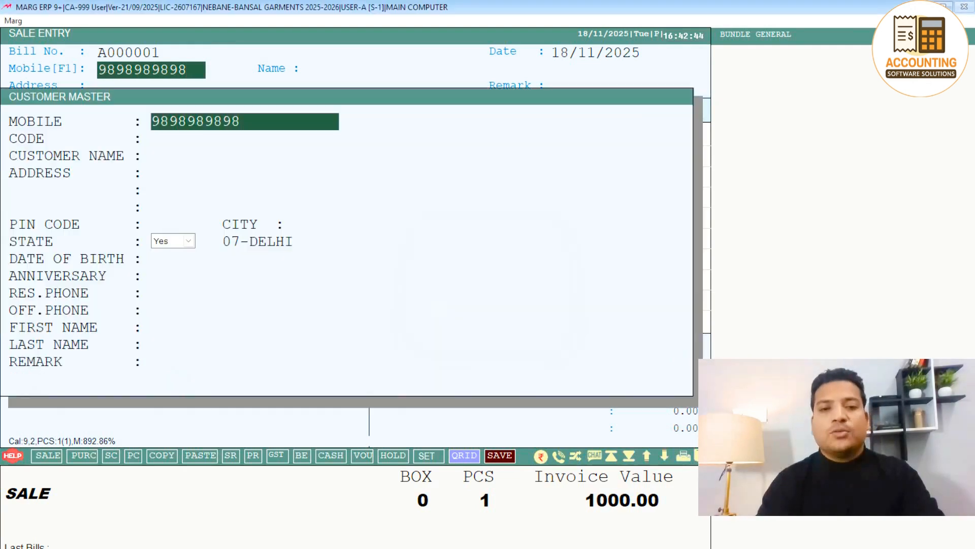
Name the new customer RAHUL, skip the optional fields, and save it onto bill A000001.
{"action": "key", "text": "Return"}
{"action": "key", "text": "Return"}
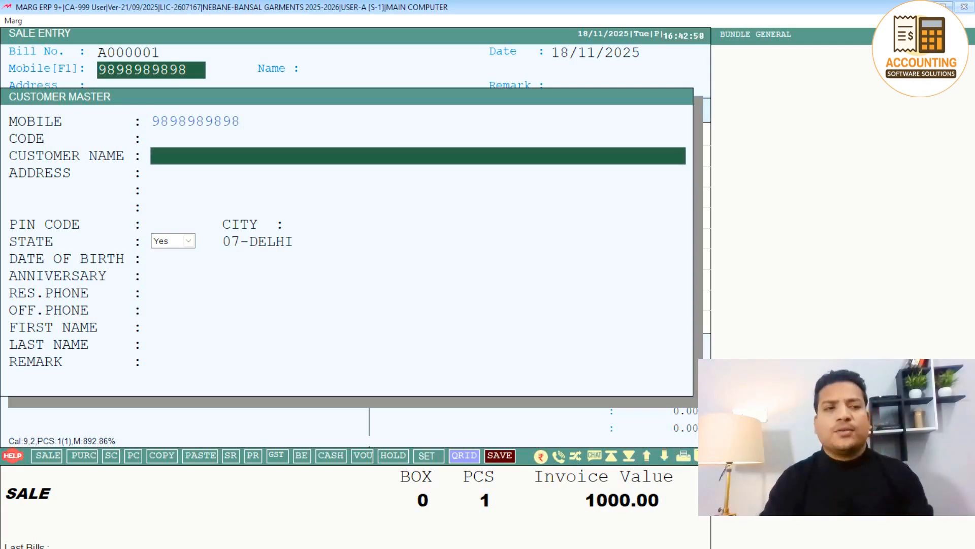
{"action": "type", "text": "RAHUL"}
{"action": "key", "text": "Return"}
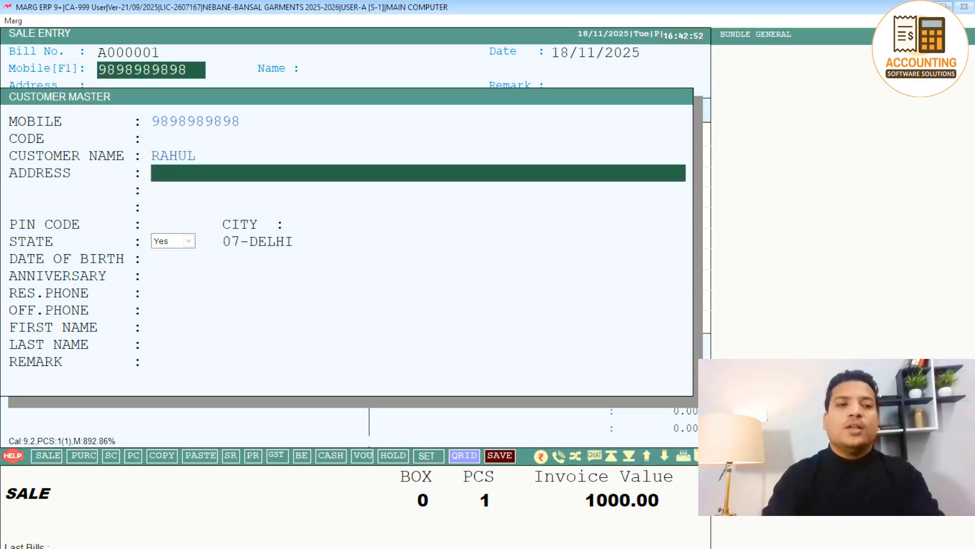
{"action": "key", "text": "Return"}
{"action": "key", "text": "Return"}
{"action": "key", "text": "Return"}
{"action": "key", "text": "Return"}
{"action": "key", "text": "Return"}
{"action": "key", "text": "Return"}
{"action": "key", "text": "Return"}
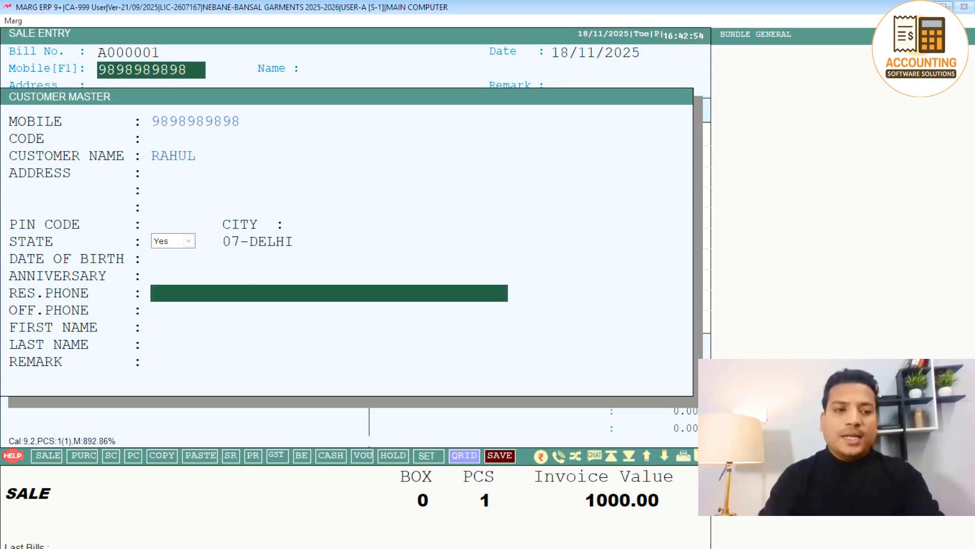
{"action": "key", "text": "Return"}
{"action": "key", "text": "Return"}
{"action": "key", "text": "Return"}
{"action": "key", "text": "Return"}
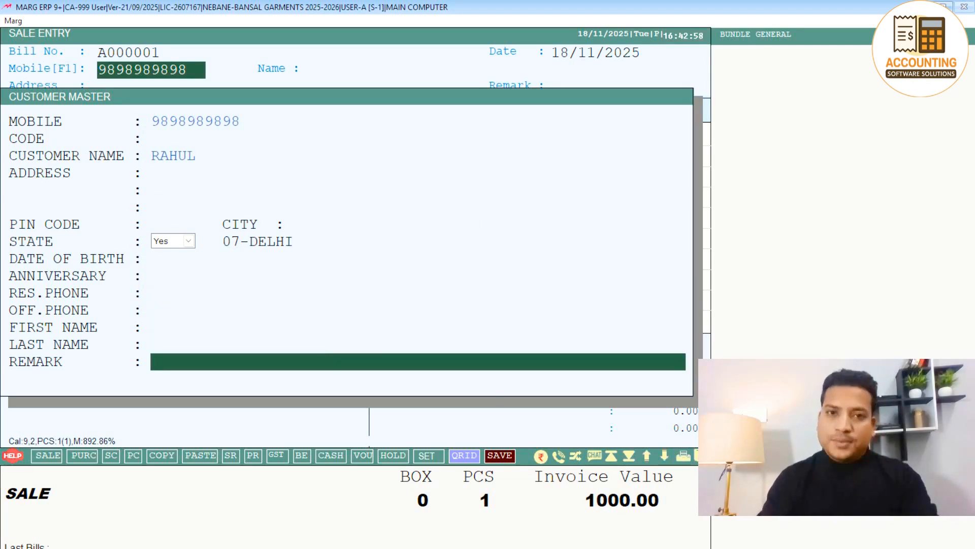
{"action": "key", "text": "Return"}
{"action": "key", "text": "Return"}
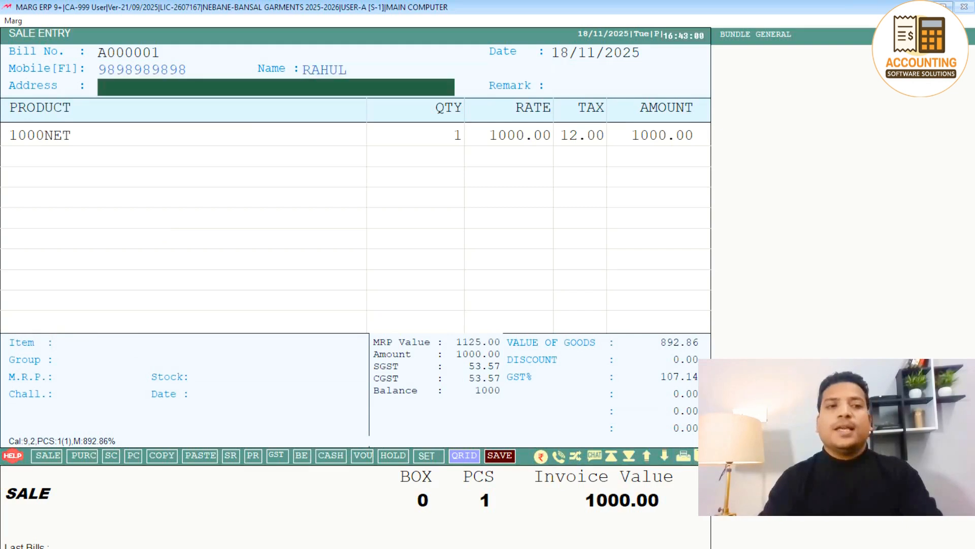